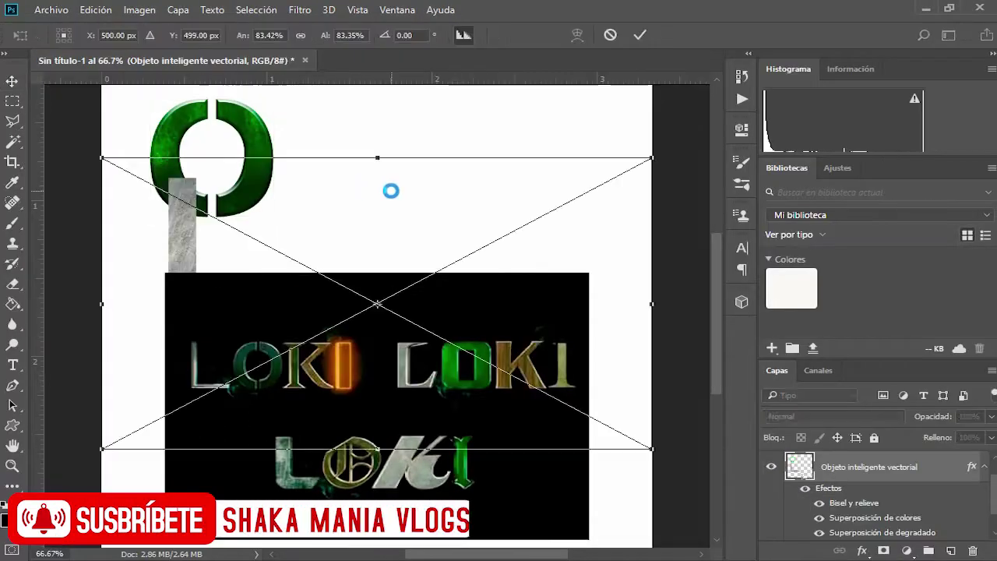
# - Move the silver L up onto the green O and scale it to the O's height
pyautogui.moveTo(202, 254); pyautogui.dragTo(202, 168)
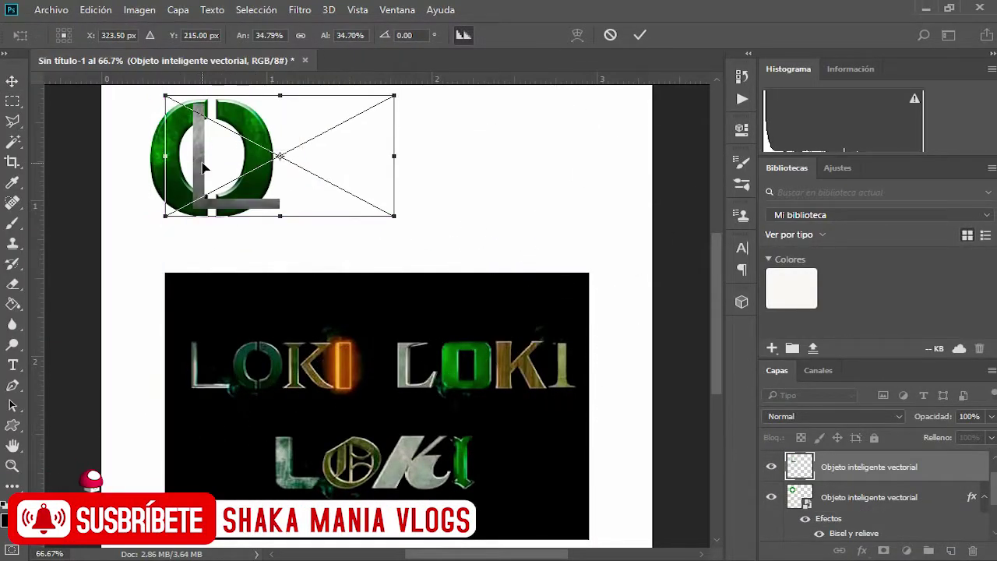
pyautogui.moveTo(393, 225); pyautogui.dragTo(417, 220)
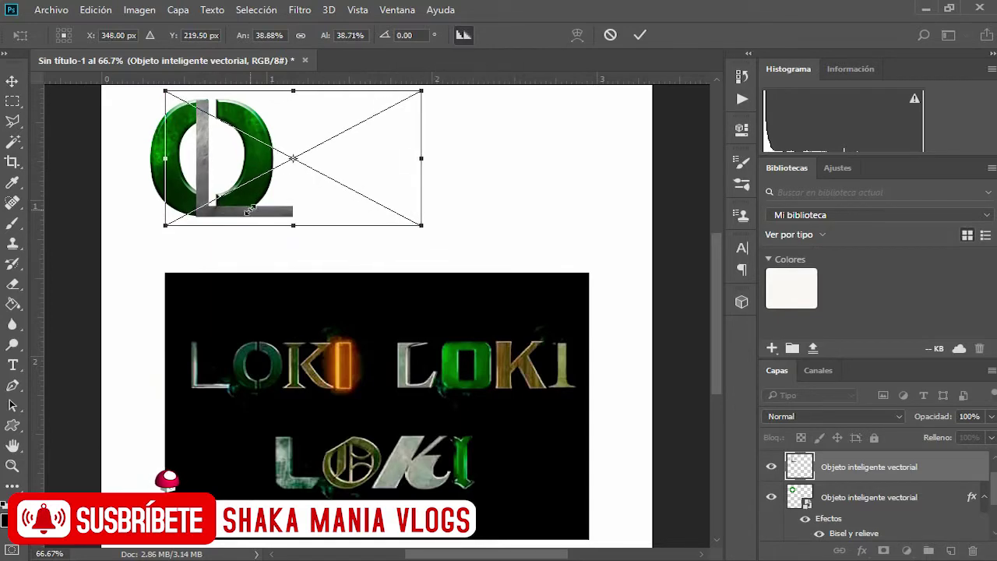
pyautogui.moveTo(246, 209); pyautogui.dragTo(204, 173)
pyautogui.press('Return')
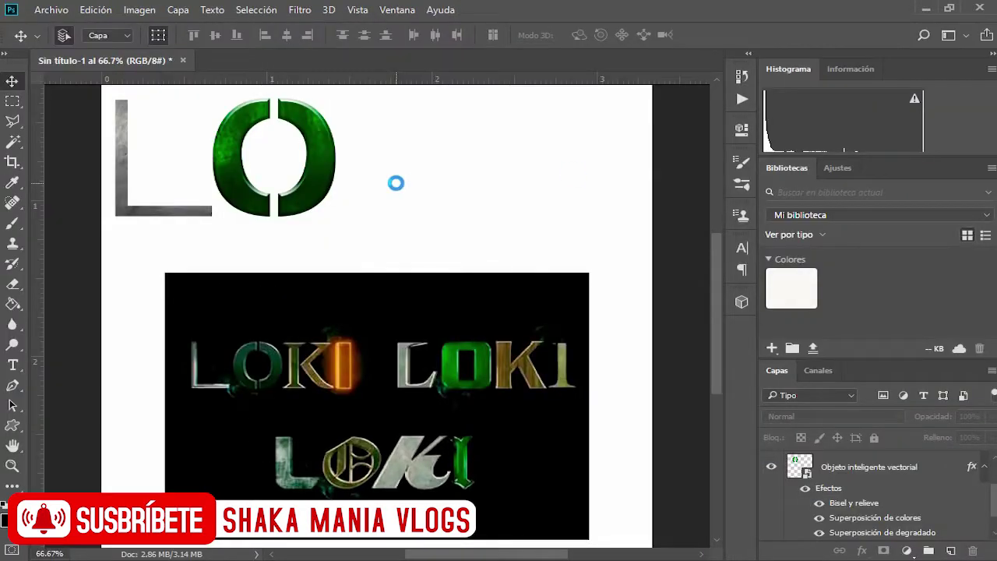
# - Paste the gold K from Illustrator, enlarge it, and line it up beside the green O
pyautogui.hotkey('ctrl', 'v')
pyautogui.moveTo(549, 312)
pyautogui.mouseDown()
pyautogui.moveTo(668, 389)
pyautogui.moveTo(656, 396)
pyautogui.mouseUp()
pyautogui.moveTo(327, 215)
pyautogui.mouseDown()
pyautogui.moveTo(316, 211)
pyautogui.moveTo(433, 212)
pyautogui.moveTo(379, 234)
pyautogui.moveTo(460, 231)
pyautogui.mouseUp()
pyautogui.press('Return')
pyautogui.press('Return')
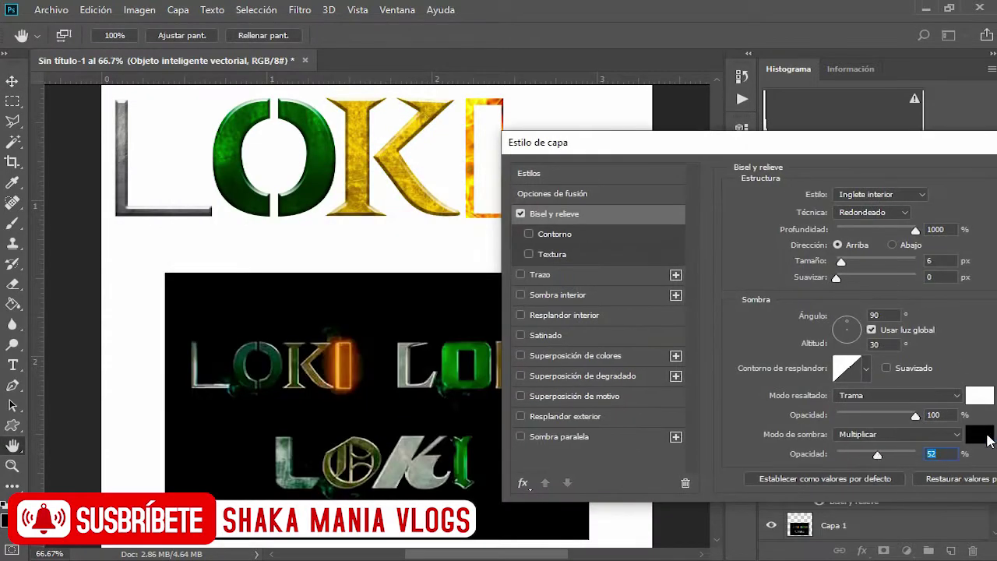
# - Set the K's bevel highlight and shadow to white, Normal blend mode, 100% shadow opacity
pyautogui.click(979, 434)
pyautogui.click(690, 117)
pyautogui.click(896, 395)
pyautogui.click(877, 93)
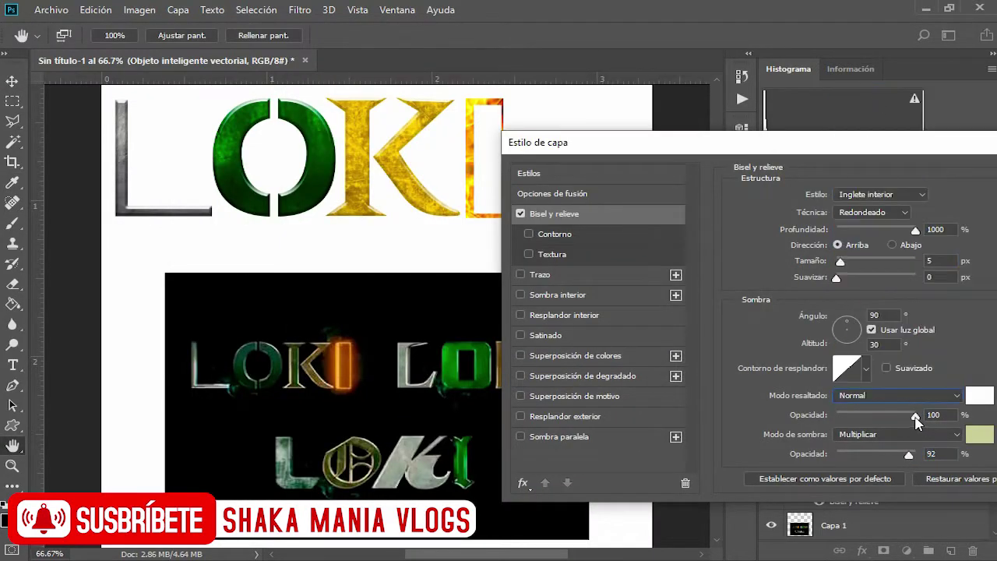
pyautogui.moveTo(909, 455); pyautogui.dragTo(917, 455)
pyautogui.click(979, 434)
pyautogui.click(684, 114)
pyautogui.click(896, 434)
pyautogui.click(860, 140)
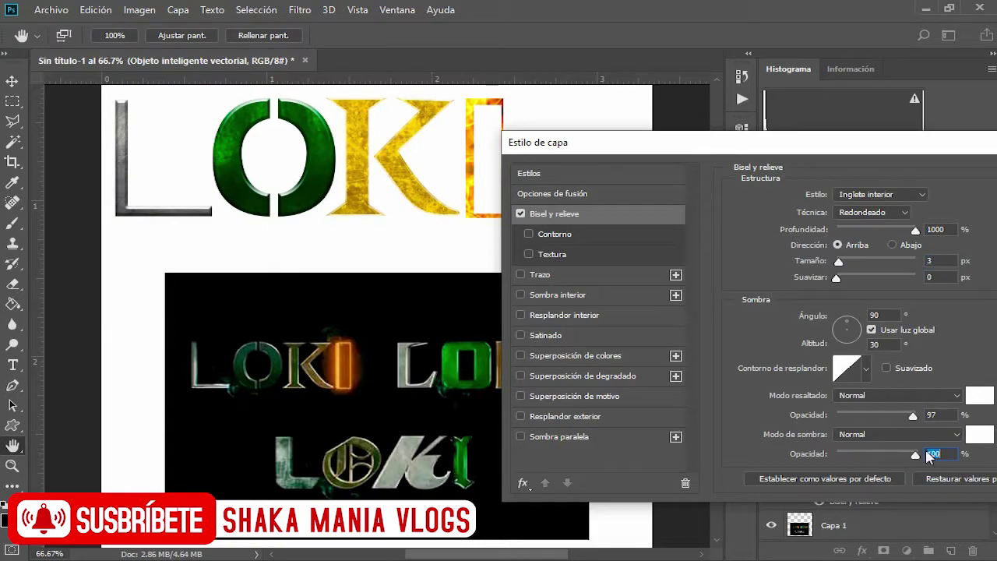
pyautogui.press('Return')
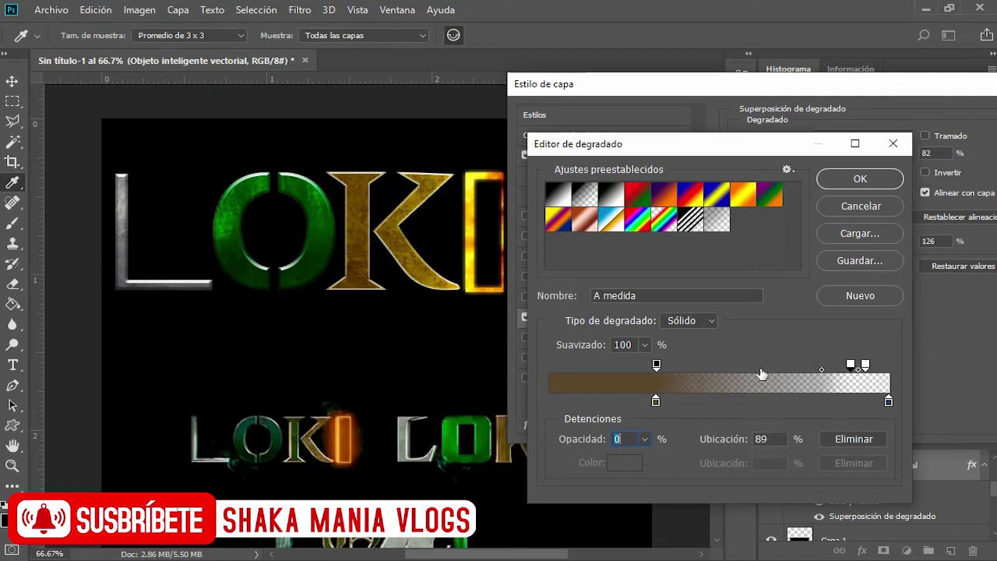
# - Start the K's gradient with dark green and add a contour preset to its bevel
pyautogui.click(845, 186)
pyautogui.click(836, 172)
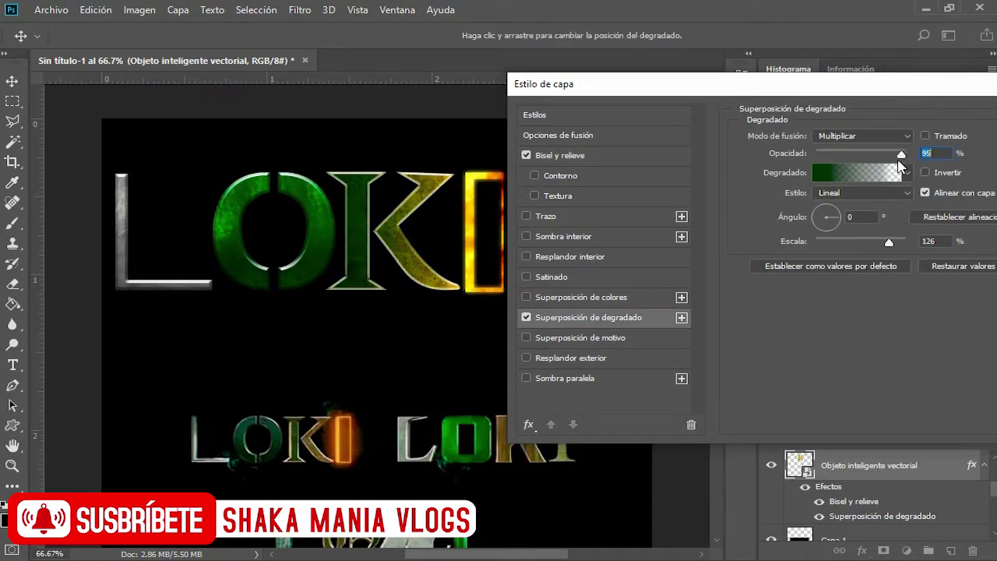
pyautogui.click(567, 176)
pyautogui.click(817, 143)
pyautogui.click(774, 181)
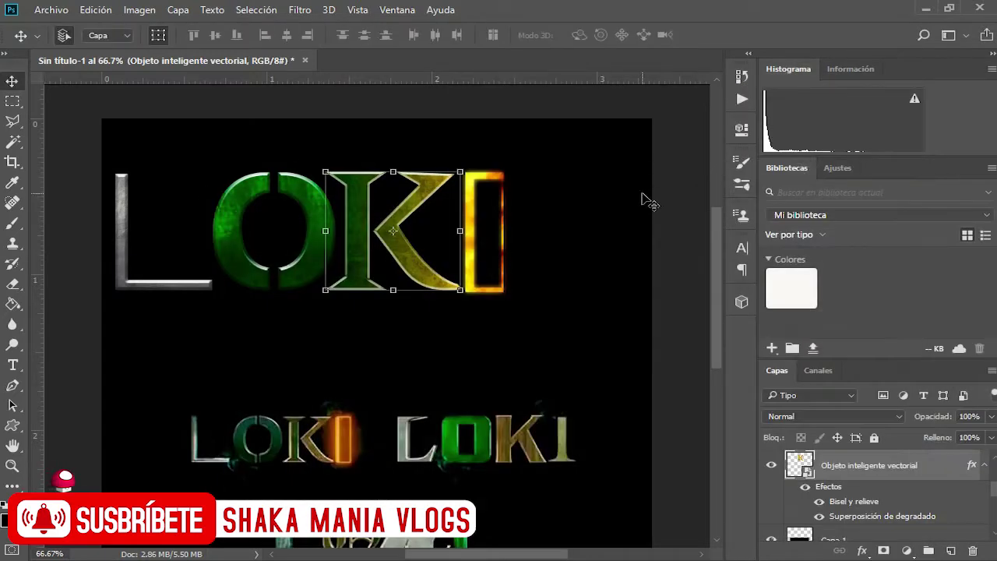
# - Select the original letter layer and shrink the white smoke image over the silver L
pyautogui.hotkey('alt', '[')
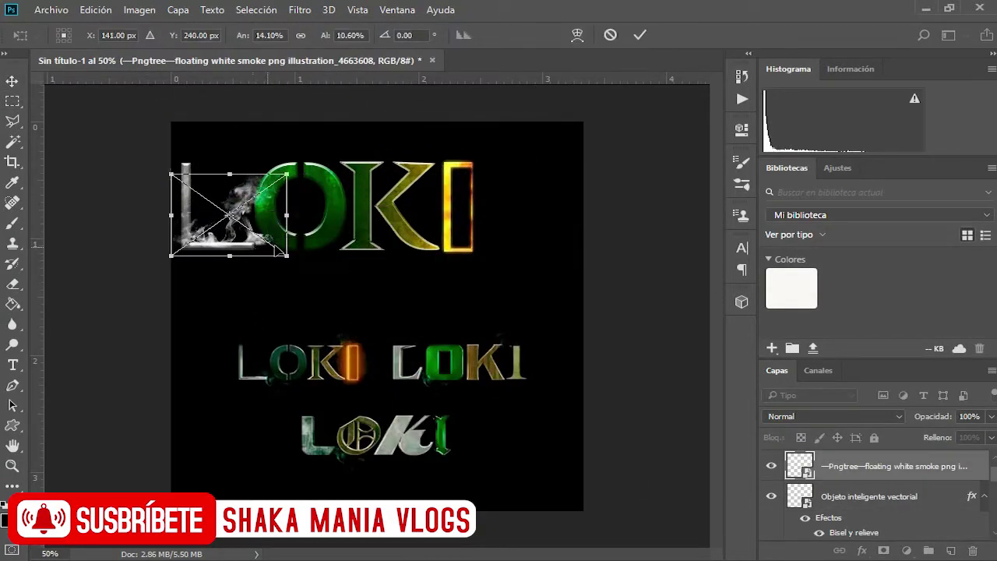
pyautogui.moveTo(253, 249); pyautogui.dragTo(352, 95)
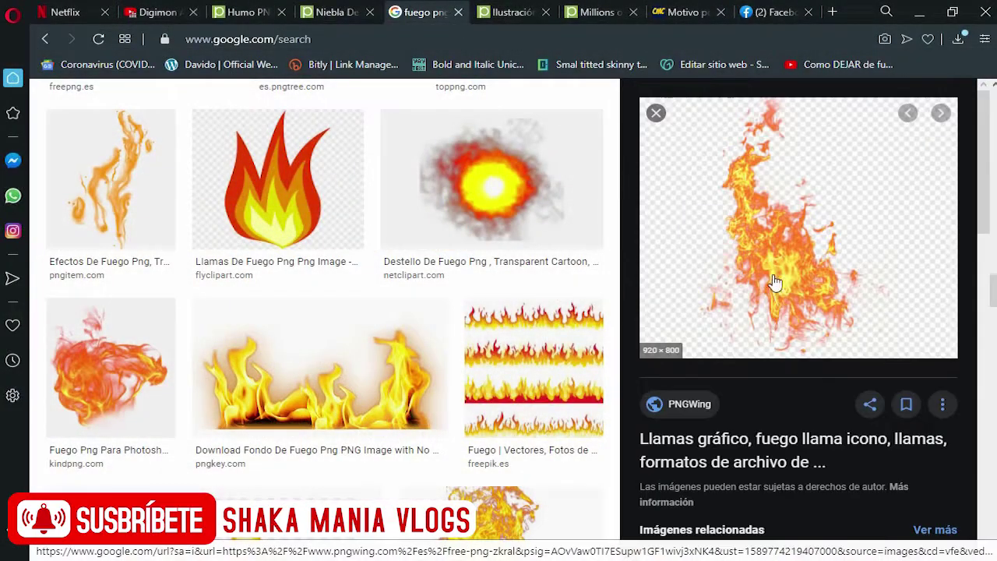
# - Choose a flame image from the Google fire PNG results and place it over the I
pyautogui.scroll(-5, 775, 283)
pyautogui.click(717, 262)
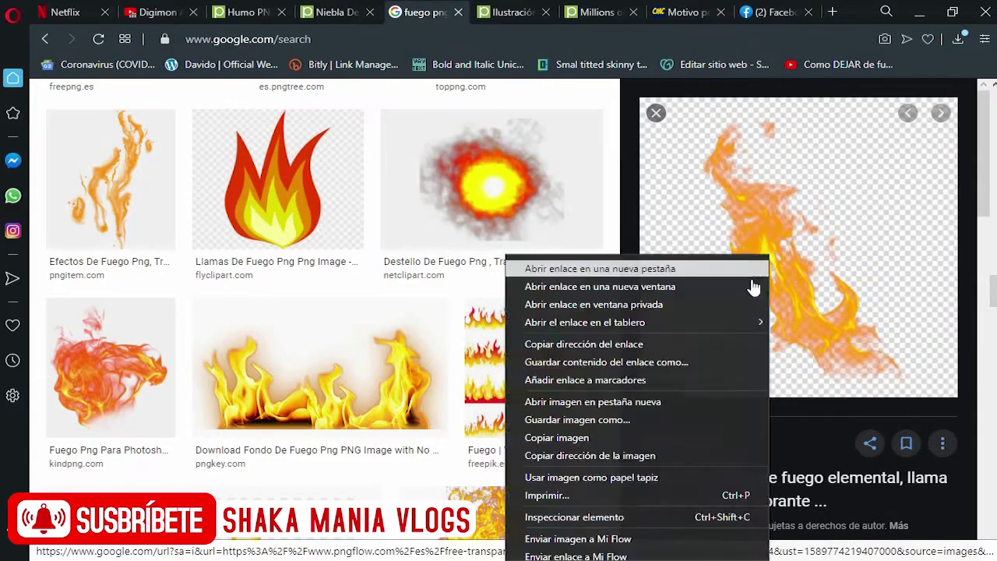
pyautogui.scroll(-5, 653, 379)
pyautogui.scroll(-5, 568, 261)
pyautogui.press('Escape')
pyautogui.scroll(2, 667, 229)
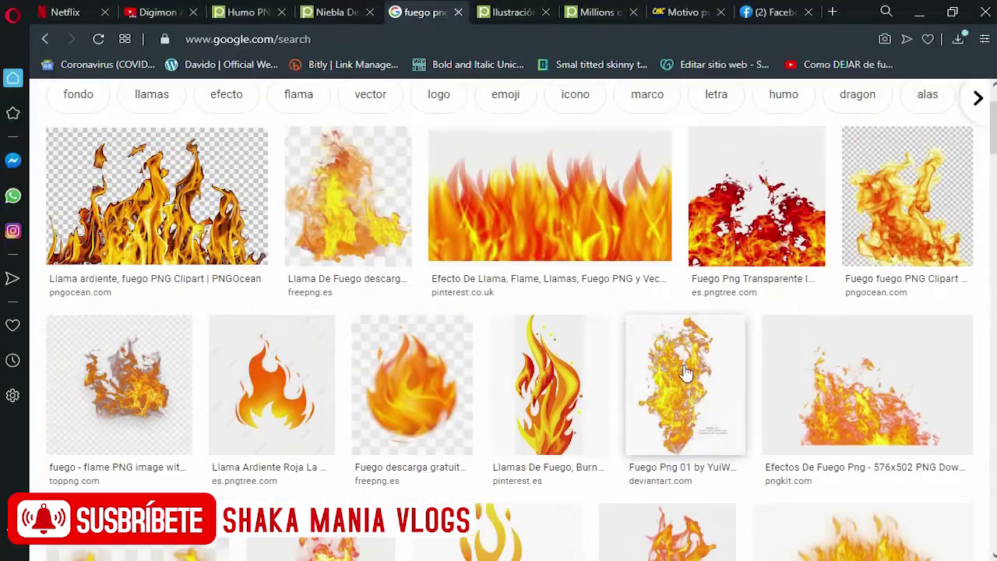
pyautogui.click(686, 372)
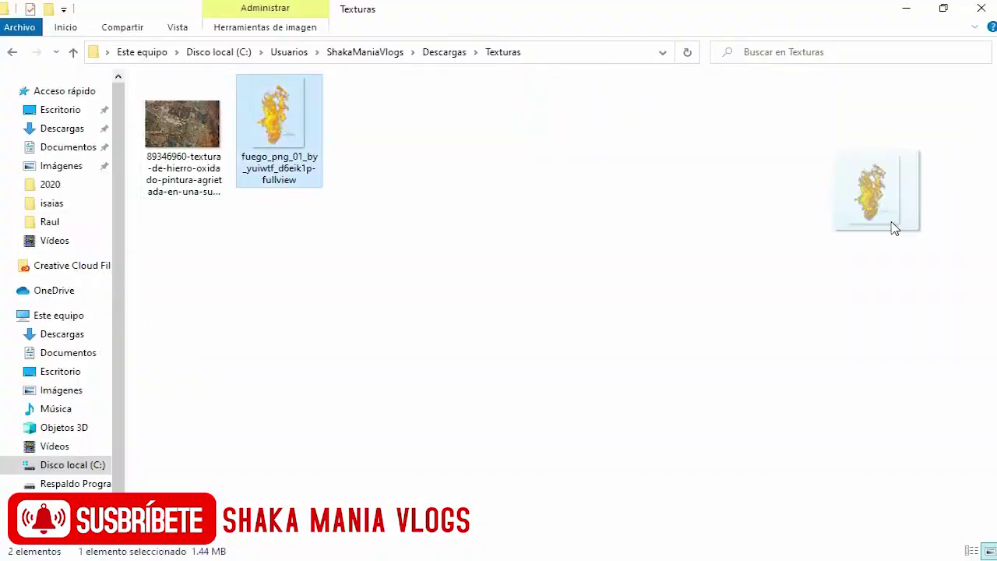
pyautogui.moveTo(545, 224)
pyautogui.mouseDown()
pyautogui.moveTo(555, 184)
pyautogui.moveTo(468, 195)
pyautogui.mouseUp()
pyautogui.press('Return')
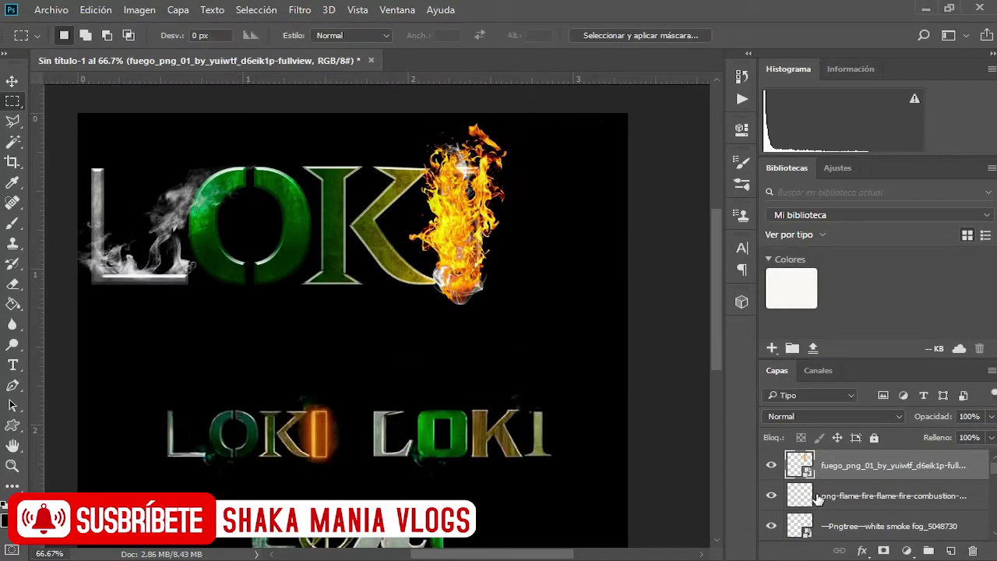
# - Set the fire layer's blend mode to Vivid Light
pyautogui.click(833, 416)
pyautogui.scroll(-5, 833, 407)
pyautogui.scroll(-3, 833, 406)
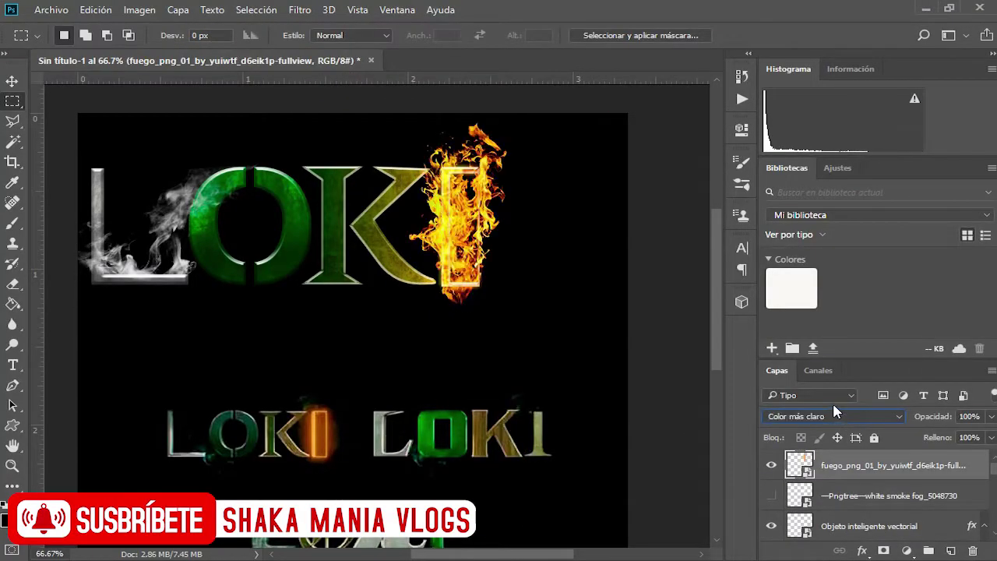
pyautogui.scroll(-3, 838, 414)
pyautogui.scroll(-7, 843, 419)
pyautogui.scroll(3, 843, 419)
pyautogui.scroll(5, 843, 419)
pyautogui.scroll(-1, 841, 416)
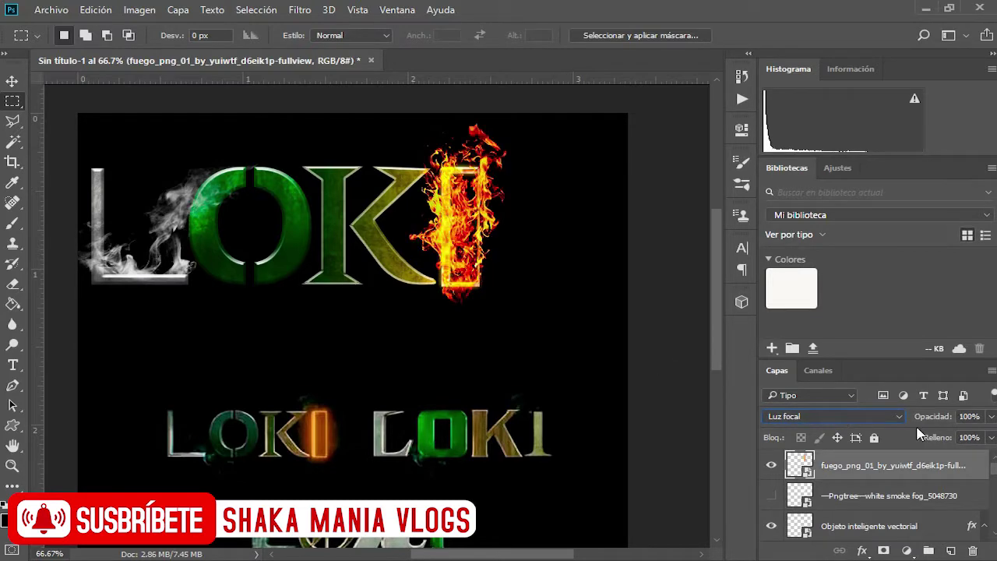
# - Soften the fire with a Gaussian Blur and move the reference LOKI picture lower
pyautogui.click(300, 9)
pyautogui.click(685, 312)
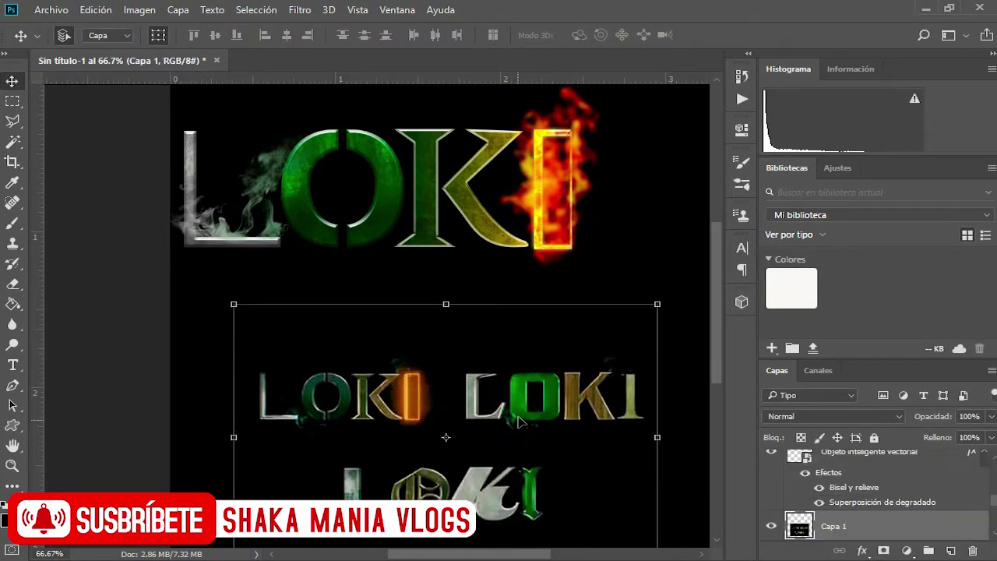
pyautogui.moveTo(371, 422); pyautogui.dragTo(407, 386)
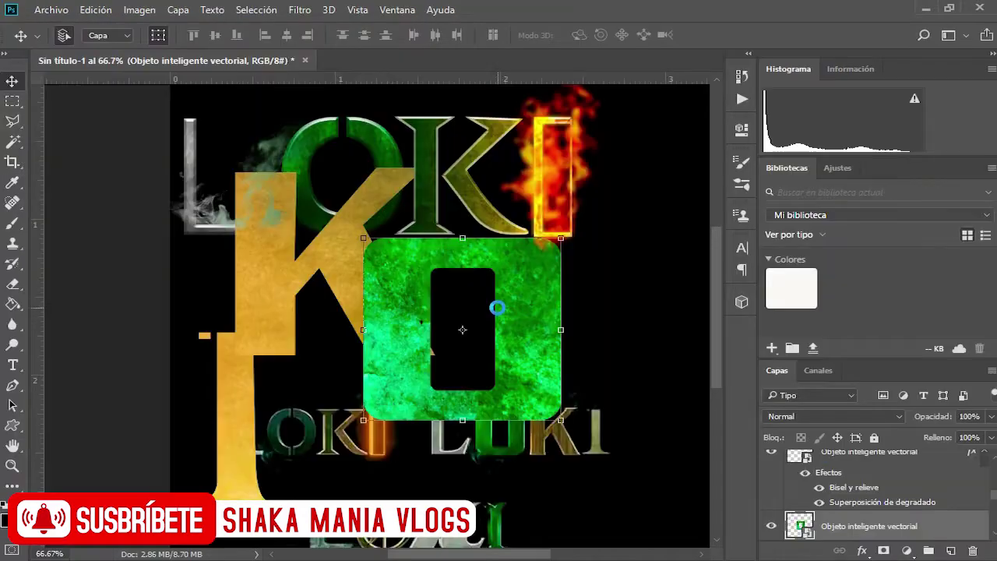
# - Enlarge the second-row L and size the green O beside it
pyautogui.moveTo(140, 302); pyautogui.dragTo(63, 452)
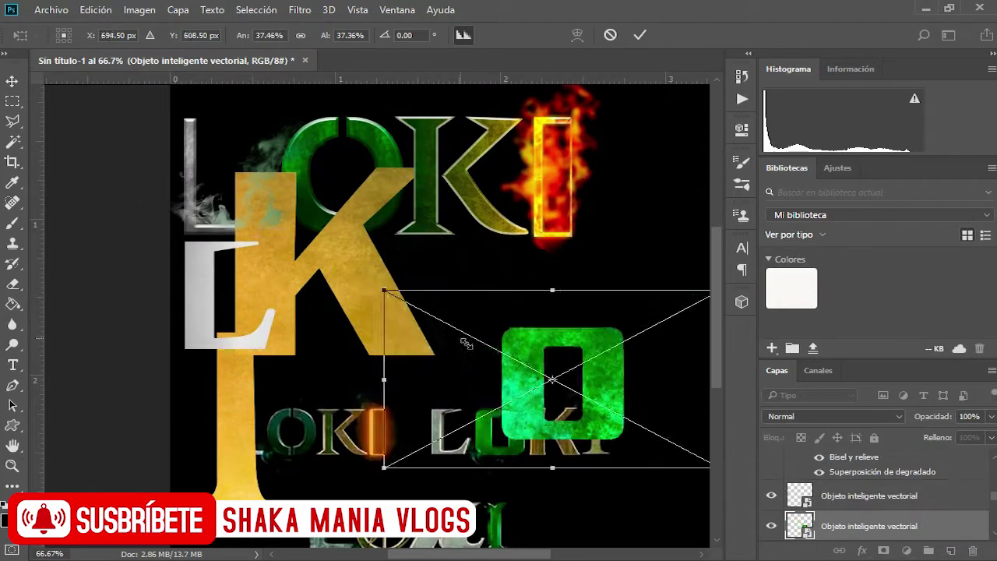
pyautogui.moveTo(407, 379); pyautogui.dragTo(395, 276)
pyautogui.press('Return')
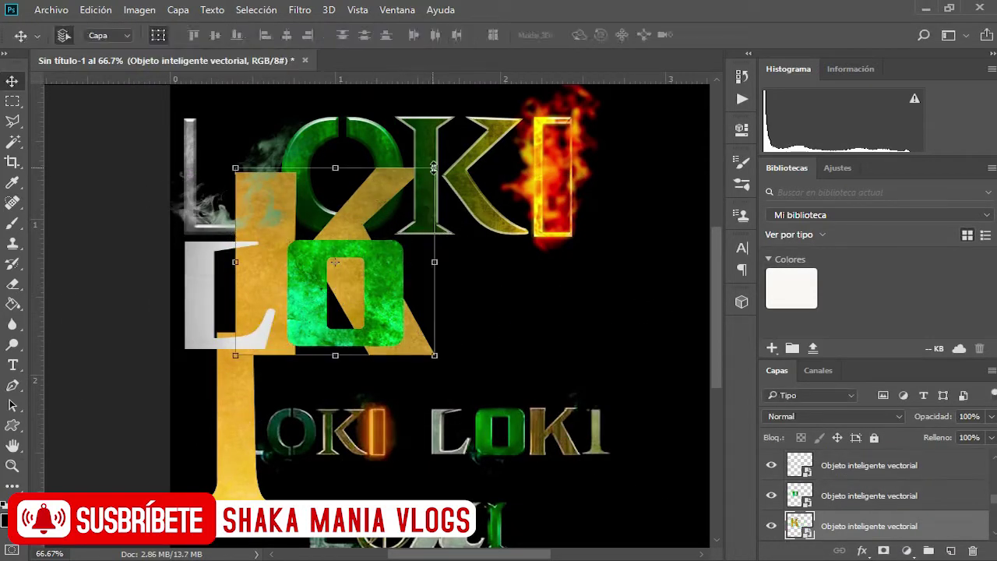
# - Paste a gold K into the second row, scale it to fit, and select the O's layer style
pyautogui.hotkey('ctrl', 'v')
pyautogui.moveTo(419, 281); pyautogui.dragTo(380, 221)
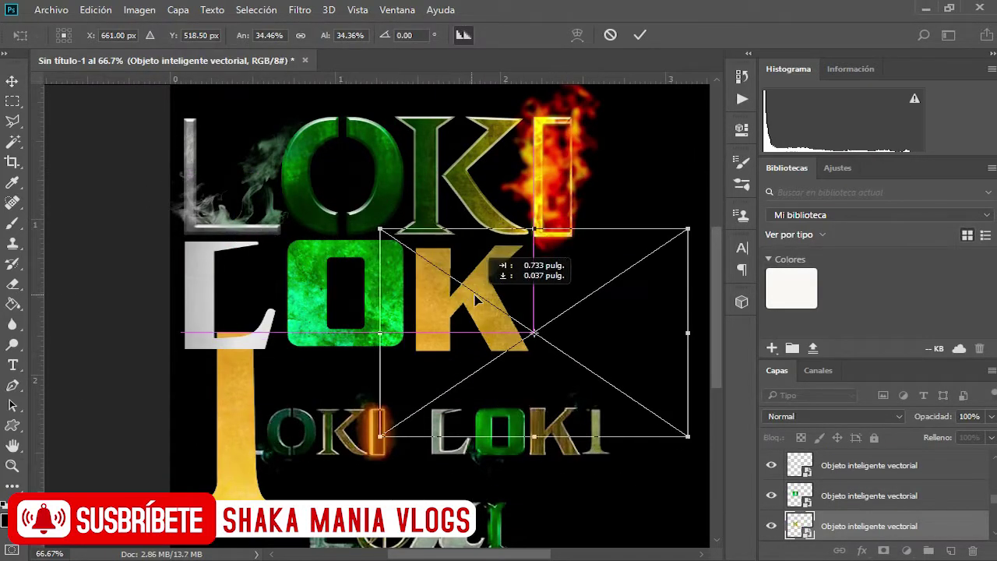
pyautogui.moveTo(481, 301)
pyautogui.mouseDown()
pyautogui.moveTo(504, 323)
pyautogui.moveTo(621, 369)
pyautogui.moveTo(483, 288)
pyautogui.mouseUp()
pyautogui.press('Return')
pyautogui.click(973, 465)
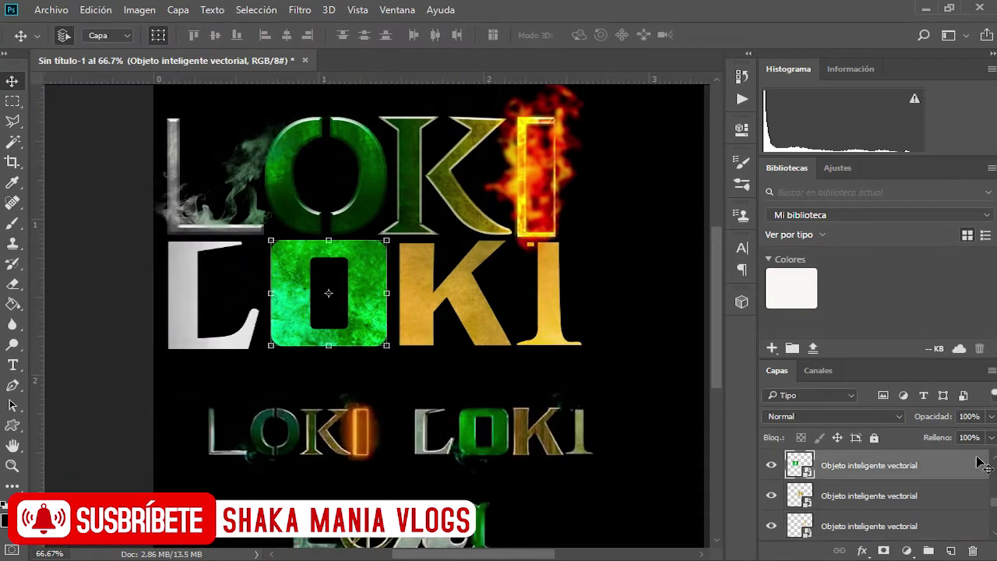
pyautogui.doubleClick(972, 466)
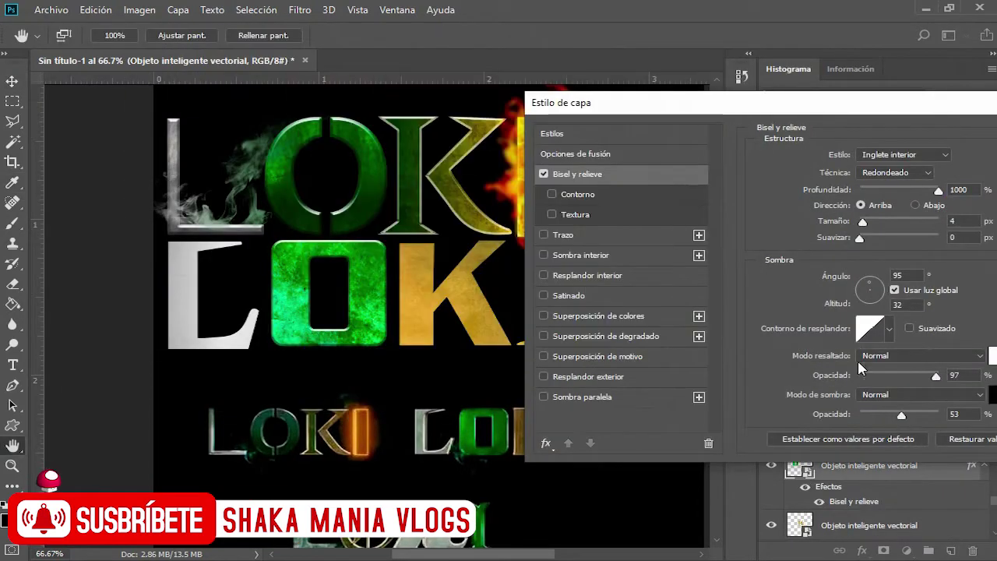
# - Give the O a 46% gradient overlay and a 33% dark green (003300) inner shadow
pyautogui.click(592, 336)
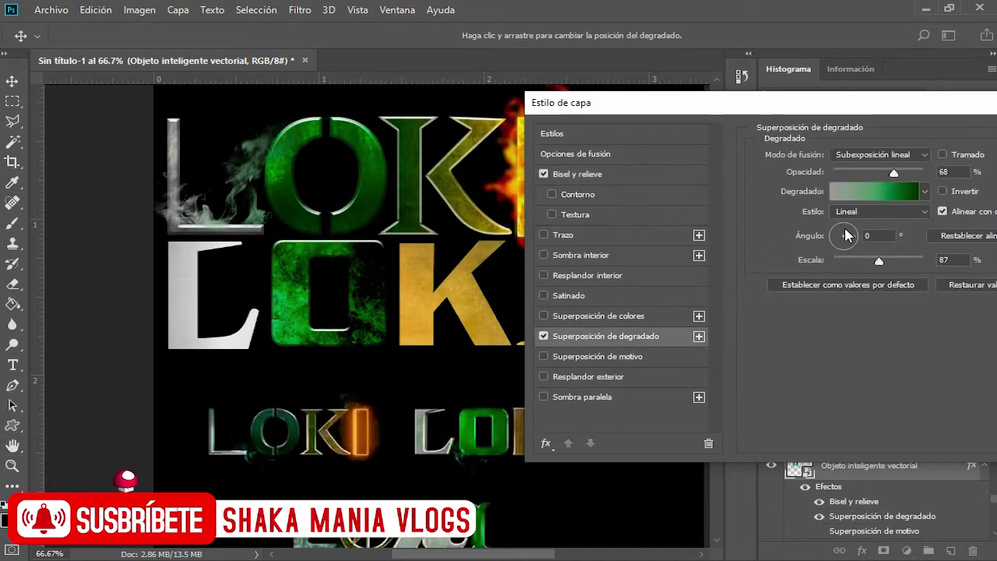
pyautogui.moveTo(894, 172); pyautogui.dragTo(874, 173)
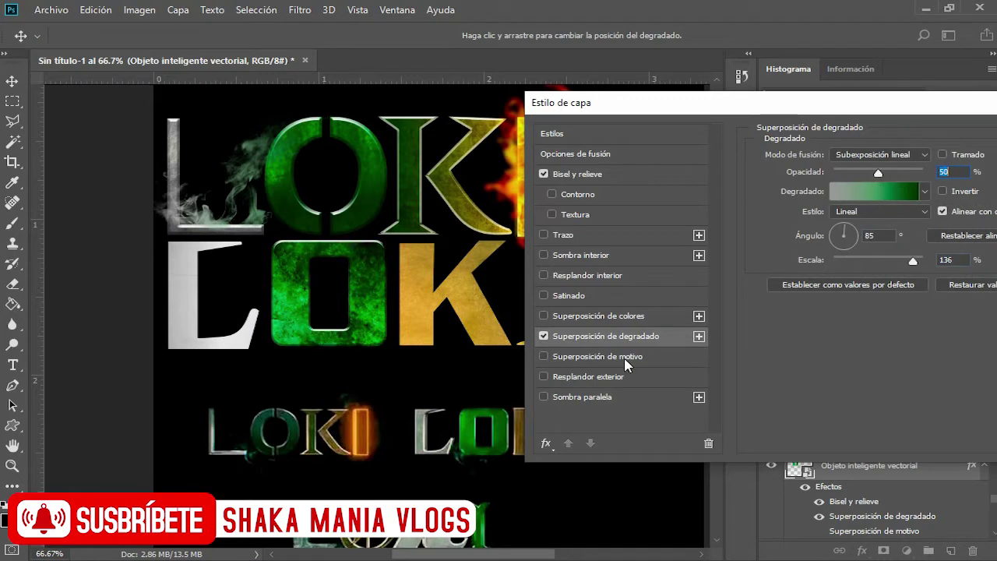
pyautogui.click(549, 258)
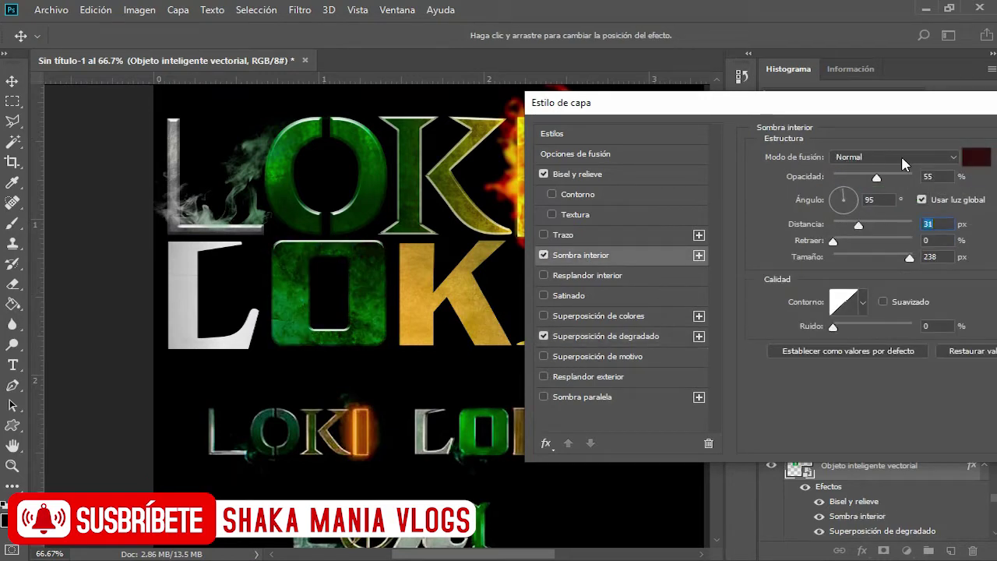
pyautogui.moveTo(876, 176); pyautogui.dragTo(859, 177)
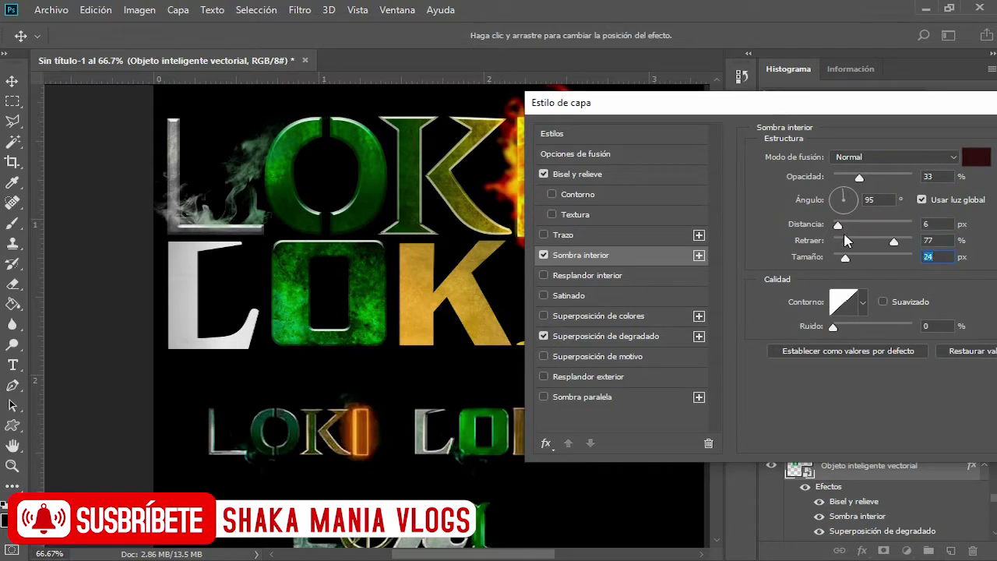
pyautogui.click(976, 157)
pyautogui.moveTo(590, 100); pyautogui.dragTo(712, 101)
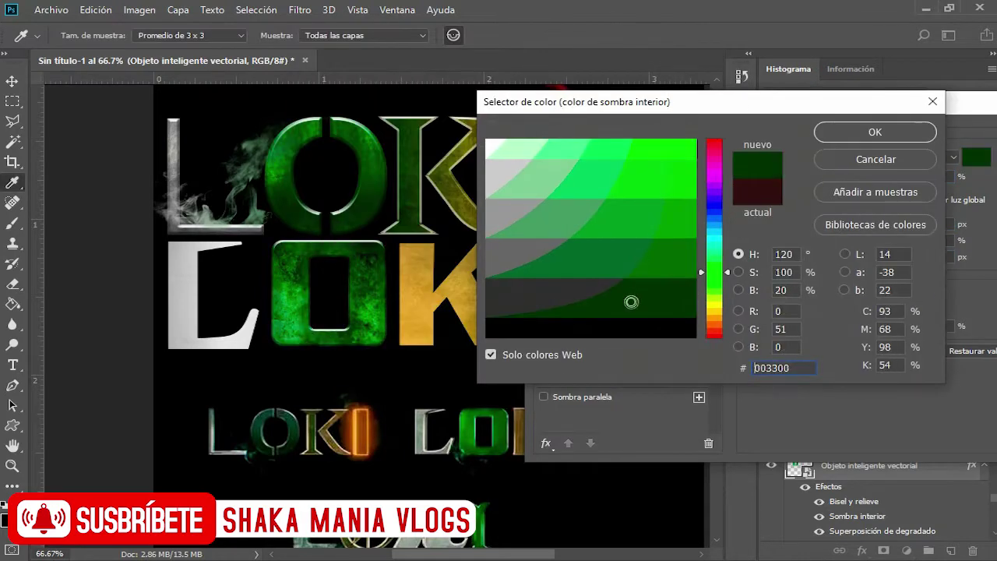
pyautogui.click(774, 130)
pyautogui.click(935, 189)
# - Apply a wavy gloss contour preset to the next letter's bevel
pyautogui.doubleClick(937, 464)
pyautogui.click(218, 127)
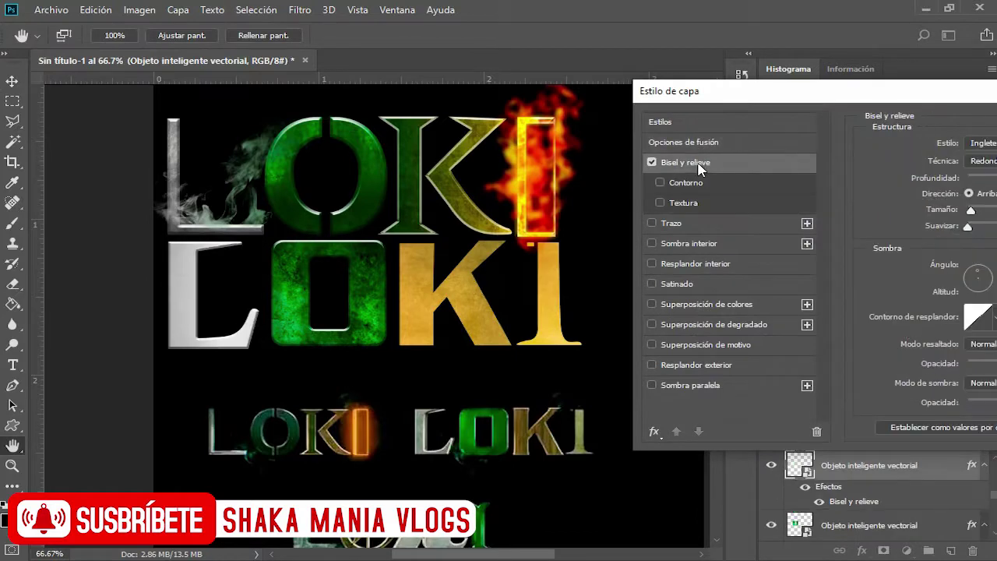
pyautogui.moveTo(372, 56); pyautogui.dragTo(620, 99)
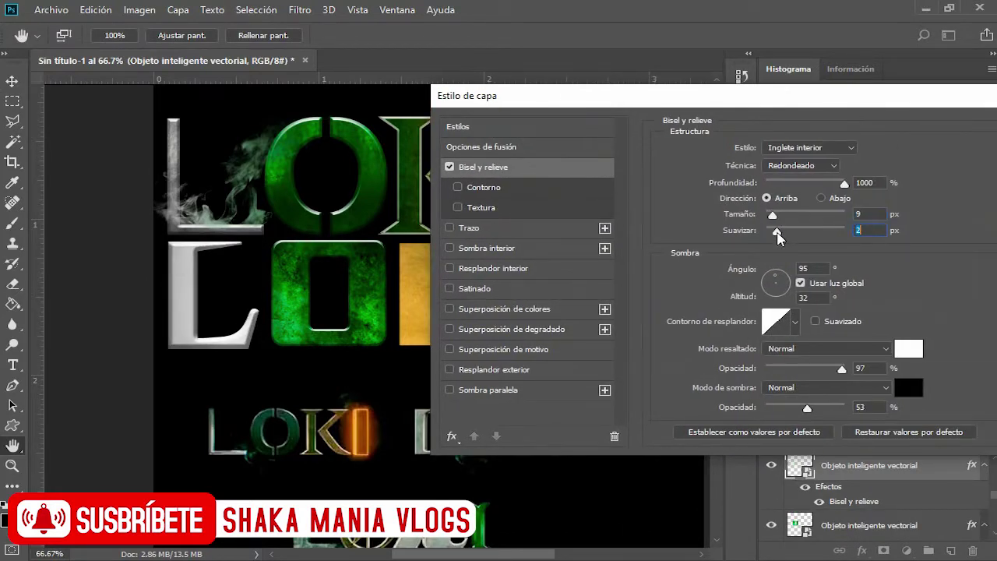
pyautogui.click(795, 321)
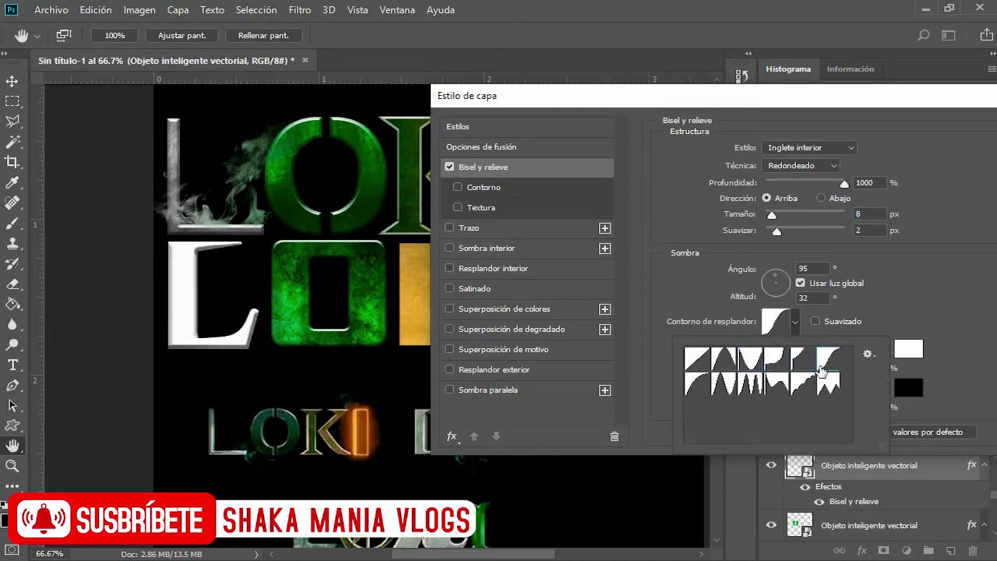
pyautogui.click(715, 383)
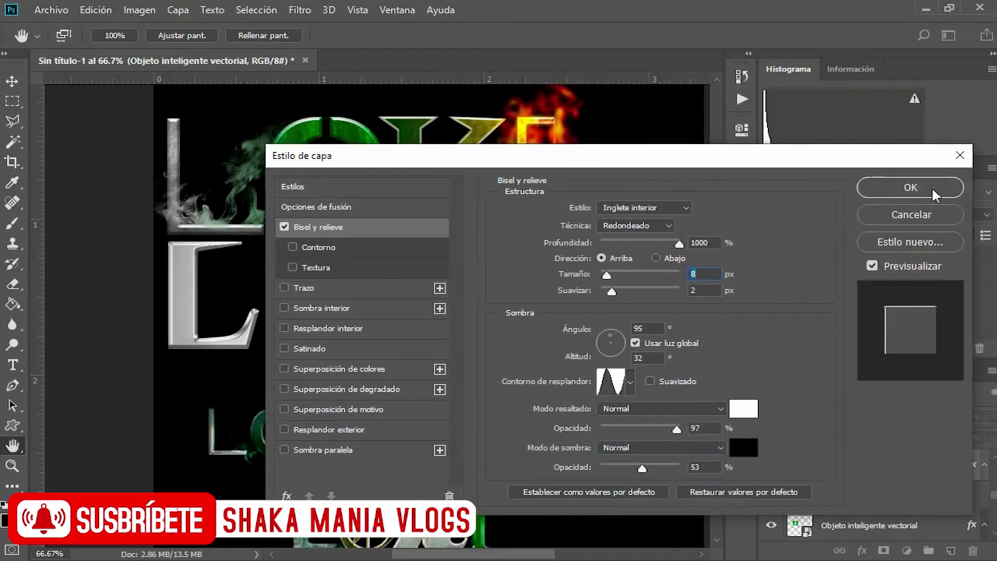
pyautogui.click(927, 191)
# - Bring up another letter's Bevel and Emboss settings with the lettering uncovered
pyautogui.doubleClick(935, 526)
pyautogui.click(590, 210)
pyautogui.moveTo(643, 151); pyautogui.dragTo(706, 126)
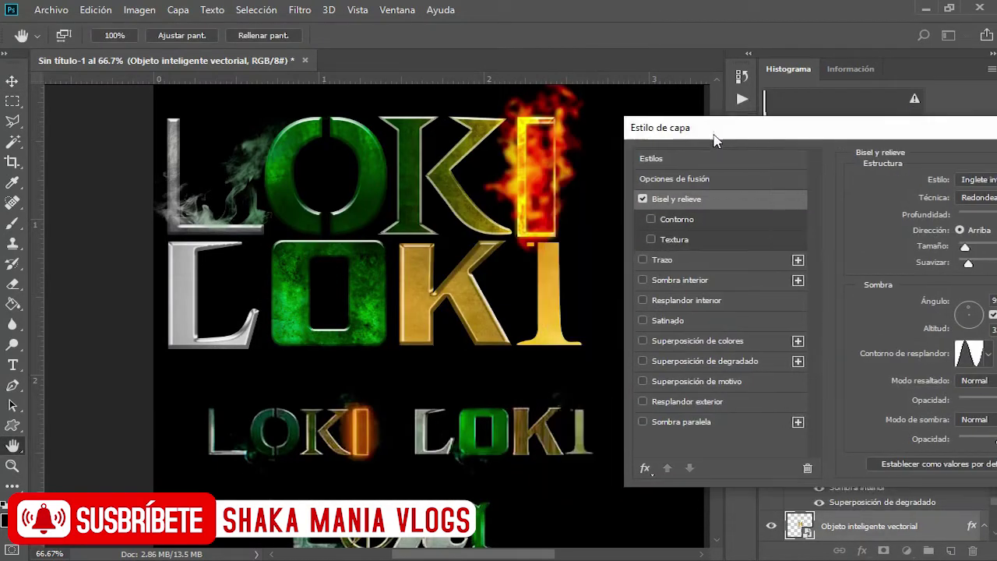
# - Add a pattern overlay, a bevel highlight colour and a green gradient overlay to the letters
pyautogui.click(703, 380)
pyautogui.scroll(-5, 966, 178)
pyautogui.moveTo(779, 125); pyautogui.dragTo(249, 339)
pyautogui.moveTo(437, 340)
pyautogui.mouseDown()
pyautogui.moveTo(358, 195)
pyautogui.moveTo(583, 347)
pyautogui.mouseUp()
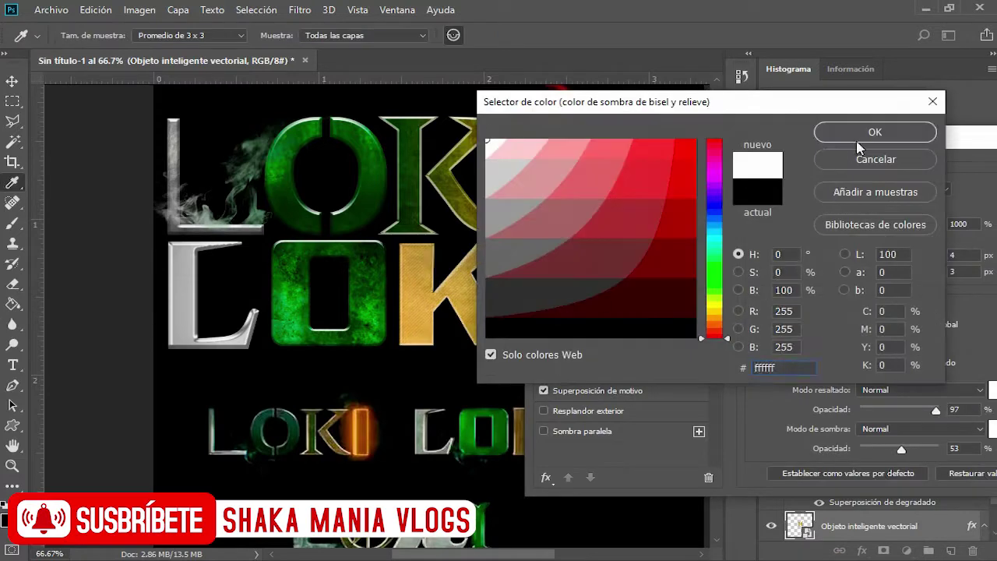
pyautogui.click(860, 132)
pyautogui.click(992, 389)
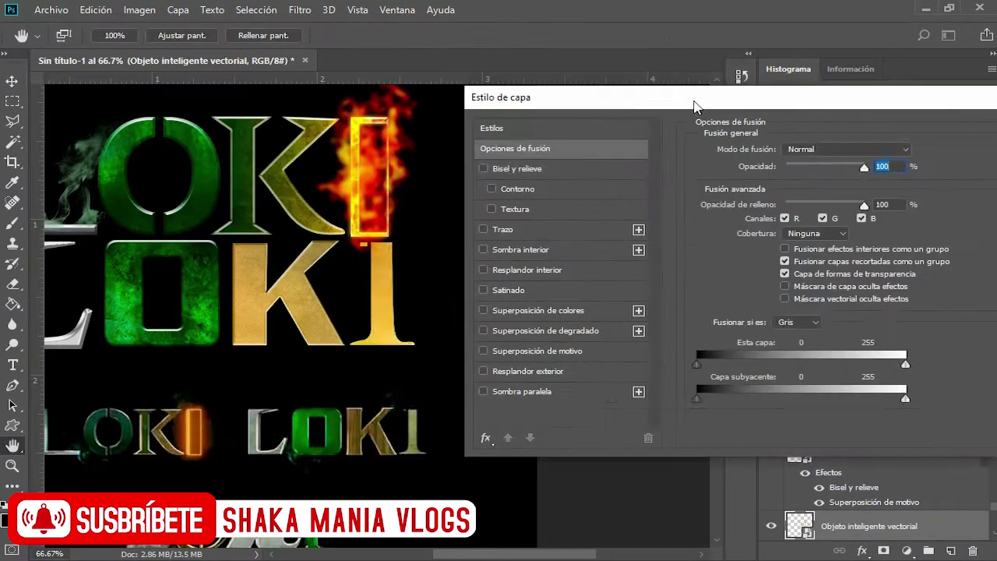
pyautogui.click(517, 331)
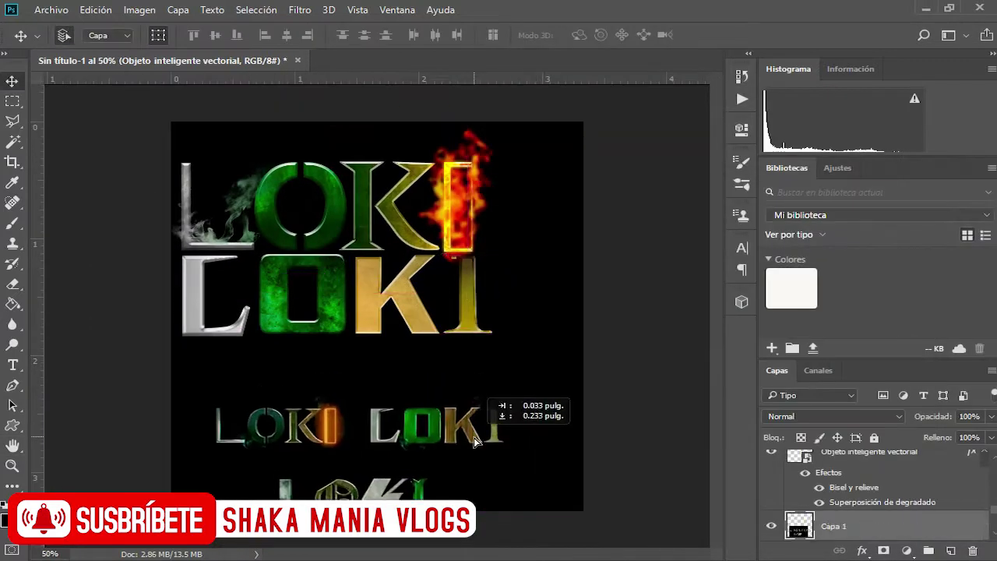
# - Shrink and position the pasted grey K and green I near the canvas bottom
pyautogui.moveTo(502, 416); pyautogui.dragTo(428, 176)
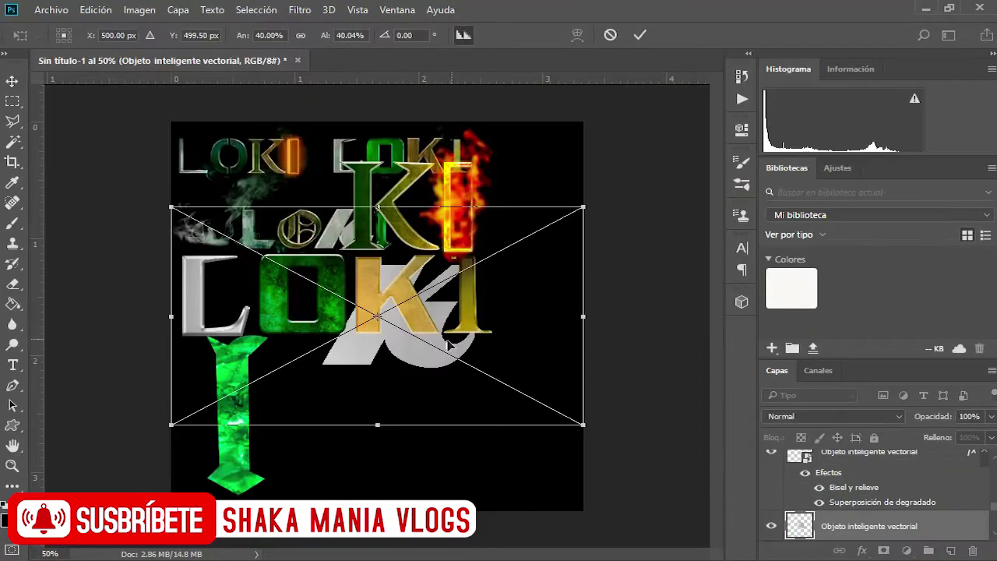
pyautogui.moveTo(546, 205)
pyautogui.mouseDown()
pyautogui.moveTo(407, 394)
pyautogui.moveTo(410, 379)
pyautogui.moveTo(261, 398)
pyautogui.moveTo(423, 390)
pyautogui.mouseUp()
pyautogui.press('Return')
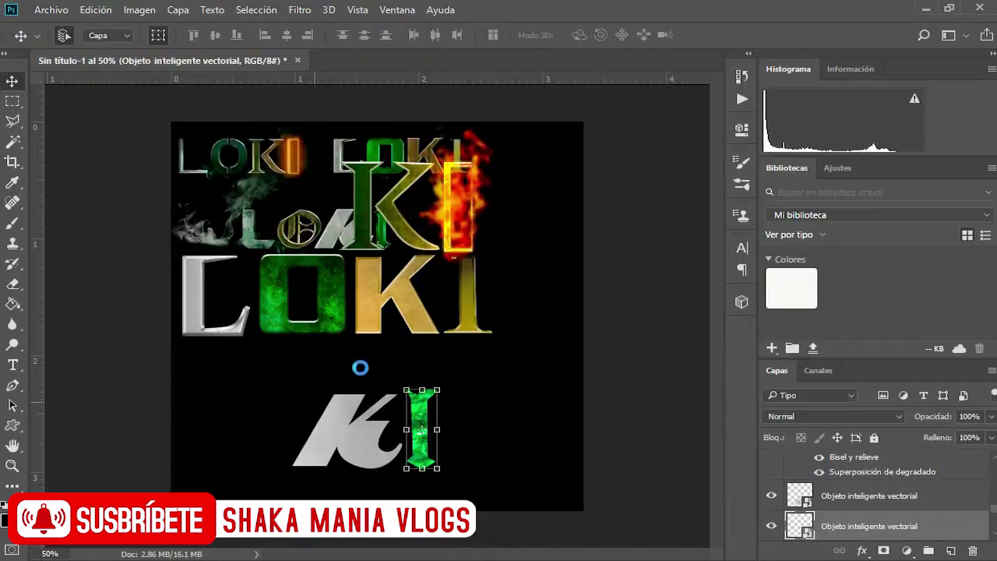
# - Scale the pasted L and O and place them beside K and I in the bottom row
pyautogui.moveTo(385, 363); pyautogui.dragTo(388, 438)
pyautogui.press('Return')
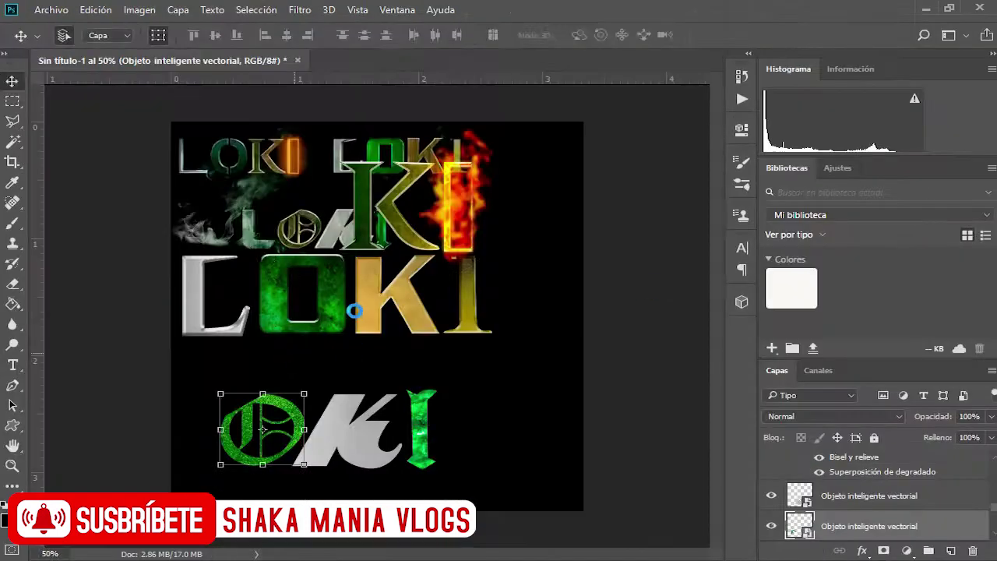
pyautogui.moveTo(356, 312)
pyautogui.mouseDown()
pyautogui.moveTo(243, 457)
pyautogui.moveTo(308, 446)
pyautogui.mouseUp()
pyautogui.press('Return')
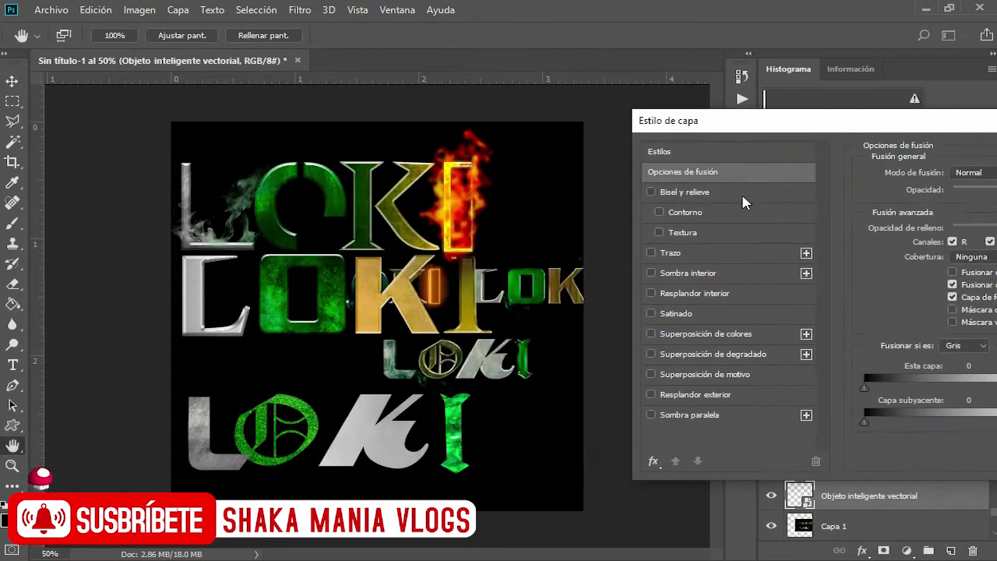
# - Give the bottom letter a Bevel and Emboss with a cone-shaped contour at 58% range
pyautogui.click(740, 192)
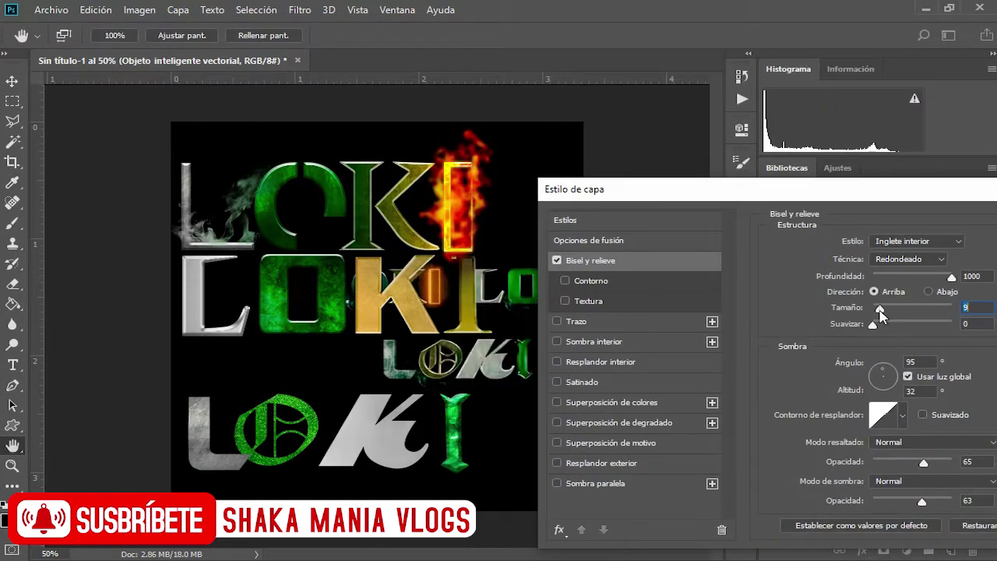
pyautogui.click(601, 282)
pyautogui.click(848, 247)
pyautogui.doubleClick(856, 312)
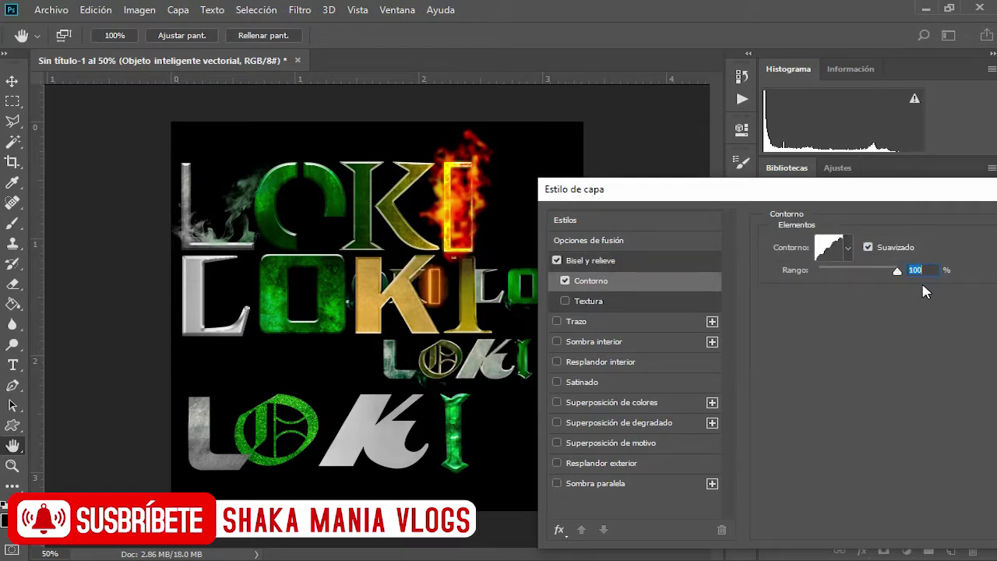
pyautogui.click(847, 247)
pyautogui.click(803, 308)
pyautogui.doubleClick(778, 282)
pyautogui.click(848, 247)
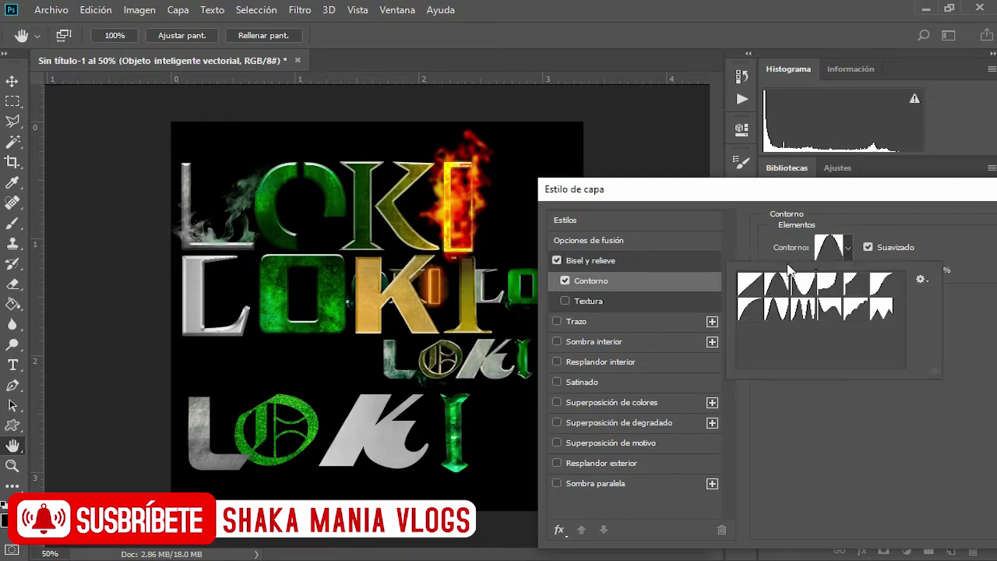
pyautogui.click(857, 281)
pyautogui.click(865, 272)
pyautogui.click(565, 280)
# - Set the bevel highlight to light green and lower the shadow opacity to about 66%
pyautogui.moveTo(923, 461); pyautogui.dragTo(879, 466)
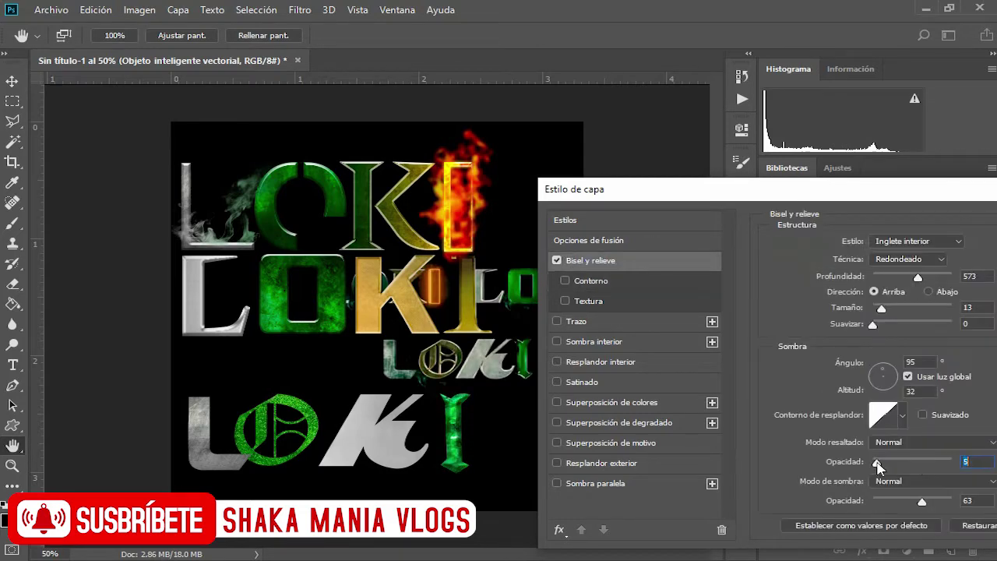
pyautogui.moveTo(779, 189); pyautogui.dragTo(746, 187)
pyautogui.click(984, 441)
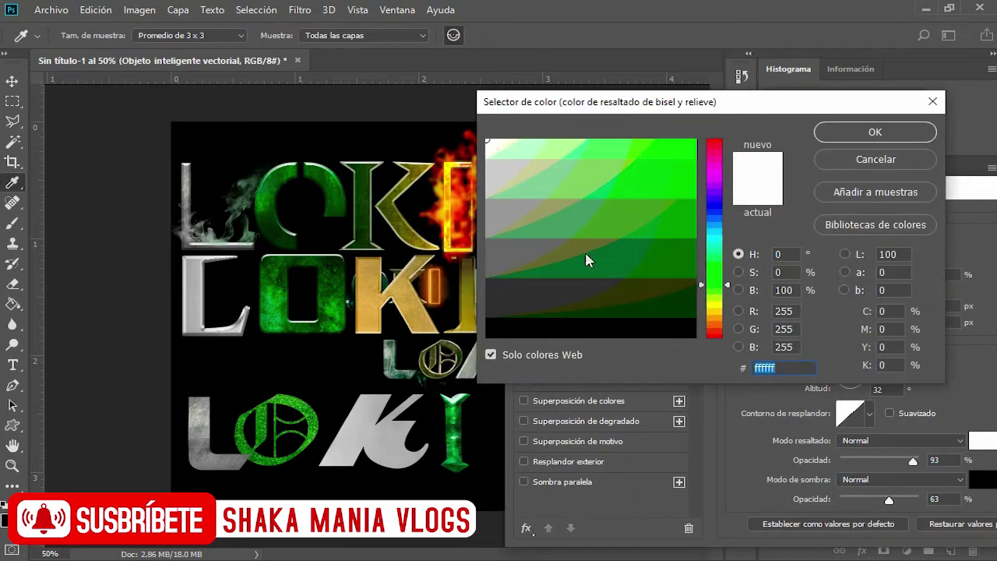
pyautogui.click(544, 165)
pyautogui.press('Return')
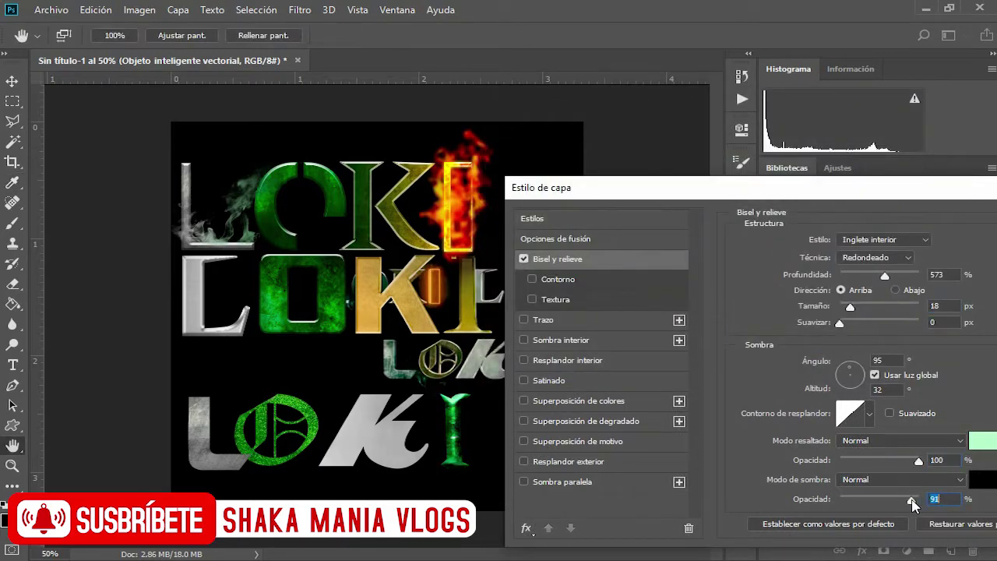
pyautogui.moveTo(919, 499); pyautogui.dragTo(892, 499)
pyautogui.moveTo(663, 205); pyautogui.dragTo(578, 181)
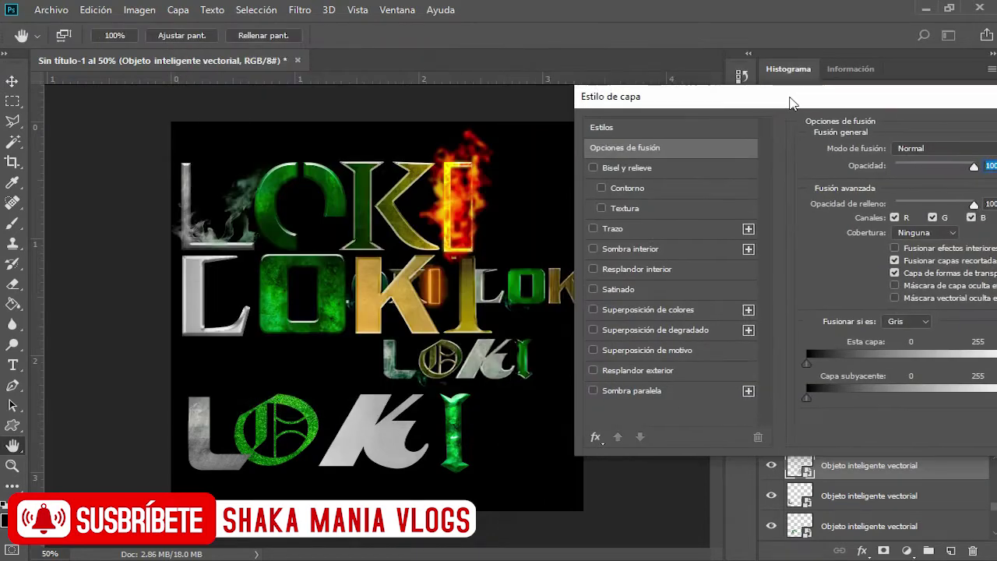
pyautogui.click(630, 170)
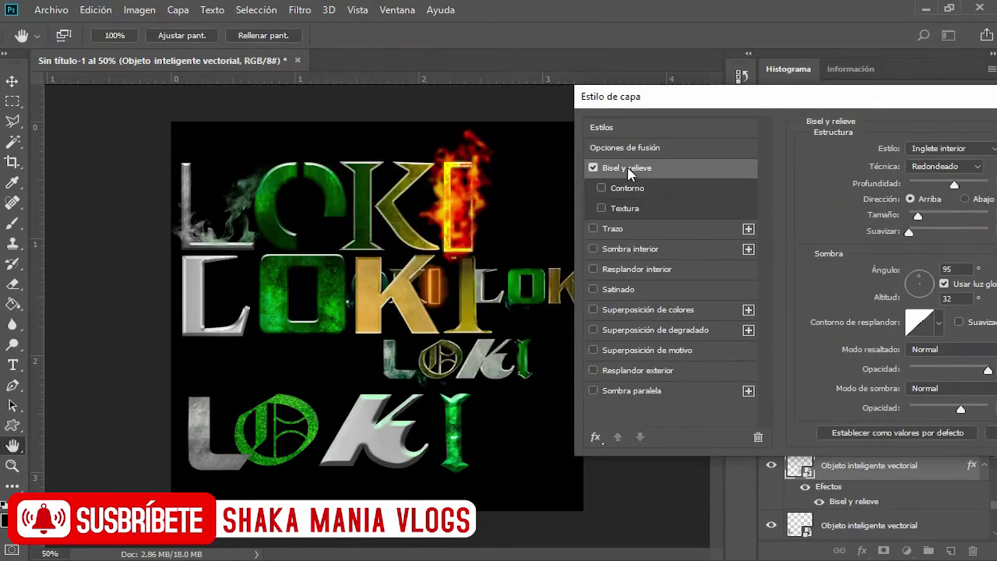
pyautogui.moveTo(701, 96); pyautogui.dragTo(656, 99)
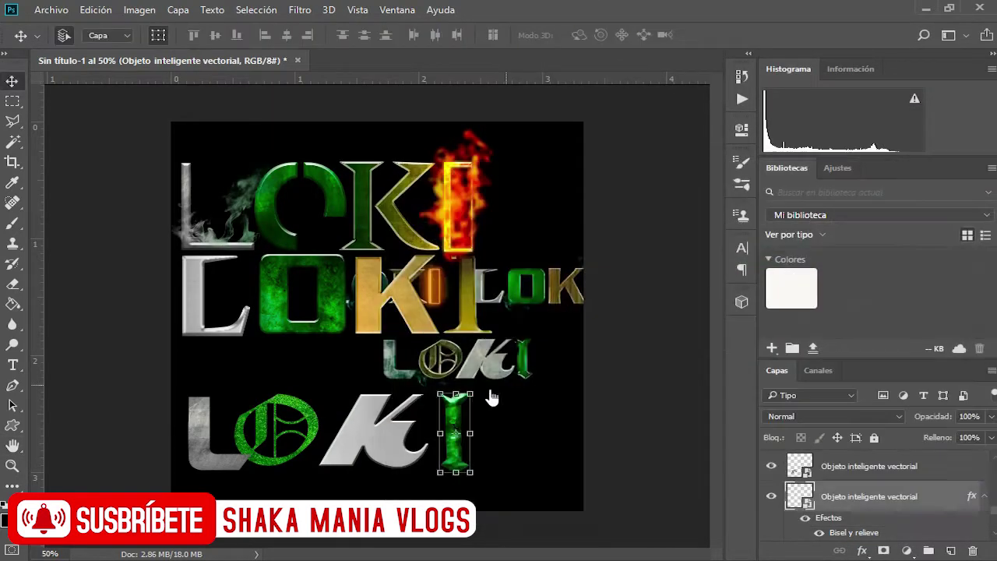
# - Shift the bottom LOKI right and give the O a yellow-green Gradient Overlay
pyautogui.moveTo(293, 410); pyautogui.dragTo(310, 411)
pyautogui.doubleClick(960, 463)
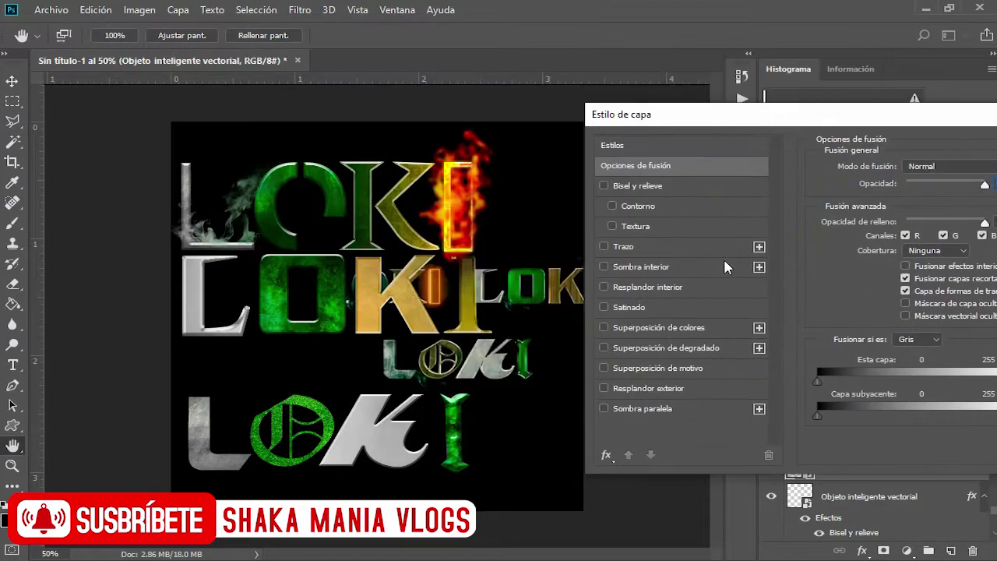
pyautogui.click(647, 408)
pyautogui.click(985, 201)
pyautogui.click(947, 203)
pyautogui.doubleClick(551, 401)
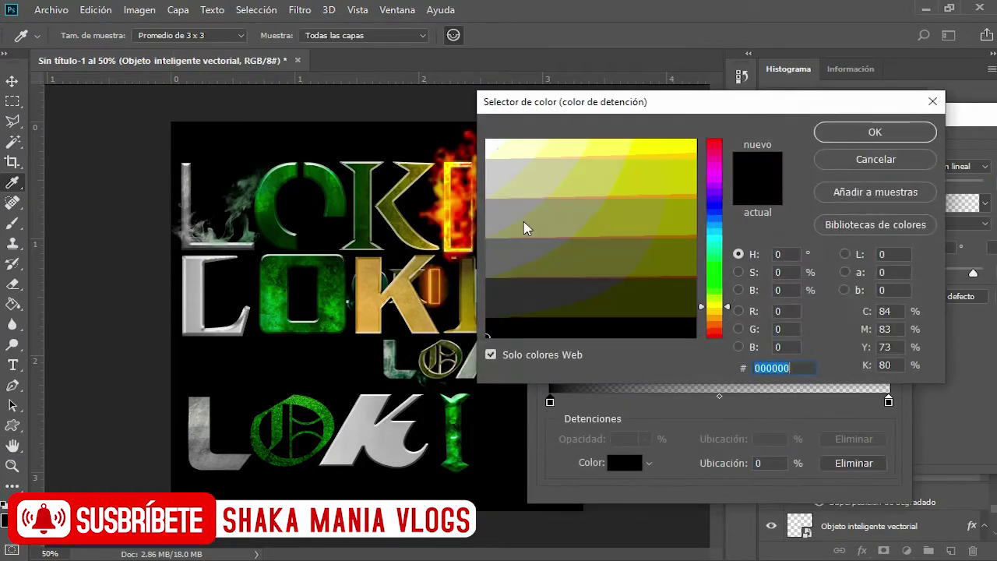
pyautogui.click(868, 131)
pyautogui.click(893, 144)
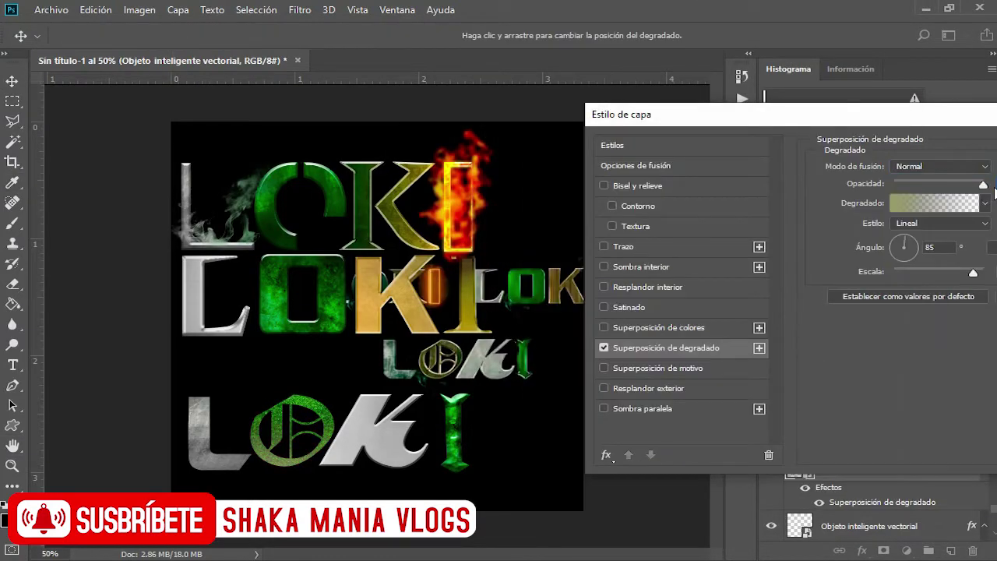
# - Add a bevel to the O and fill the outlined O with the gold texture
pyautogui.click(637, 187)
pyautogui.moveTo(877, 117); pyautogui.dragTo(779, 102)
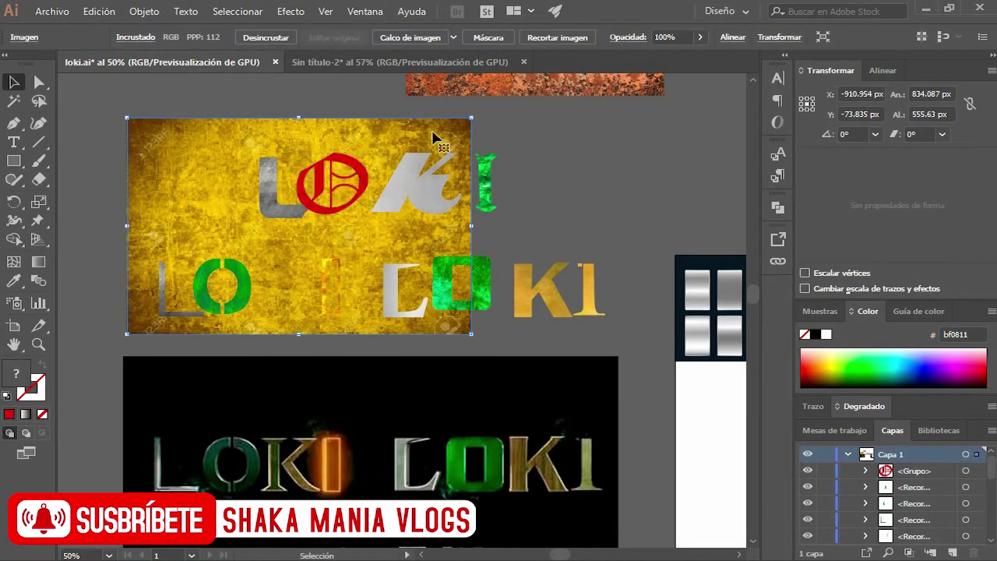
pyautogui.moveTo(393, 212); pyautogui.dragTo(359, 160)
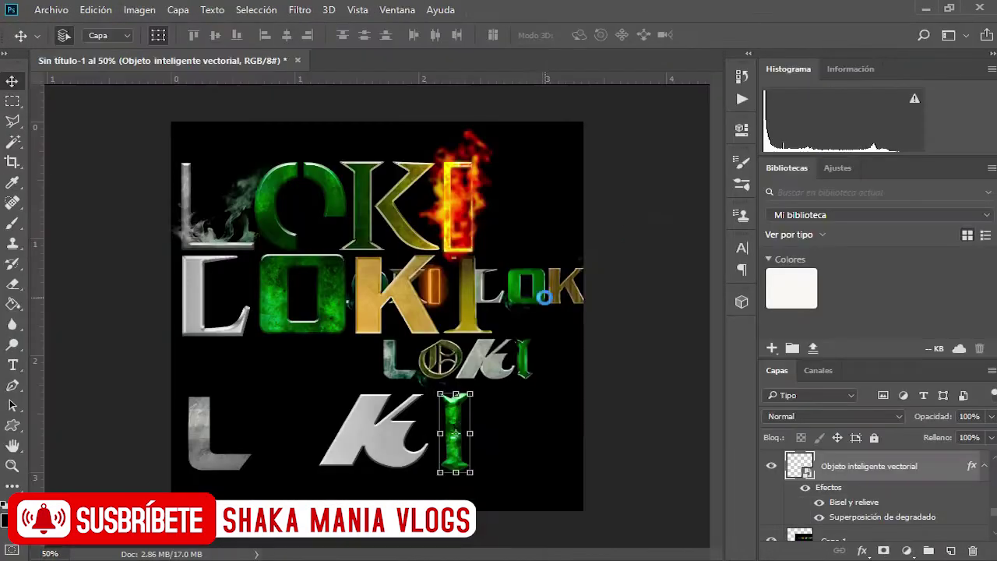
# - Fit the gold O into the bottom row and give it an effect colour and Gradient Overlay
pyautogui.moveTo(59, 360); pyautogui.dragTo(187, 394)
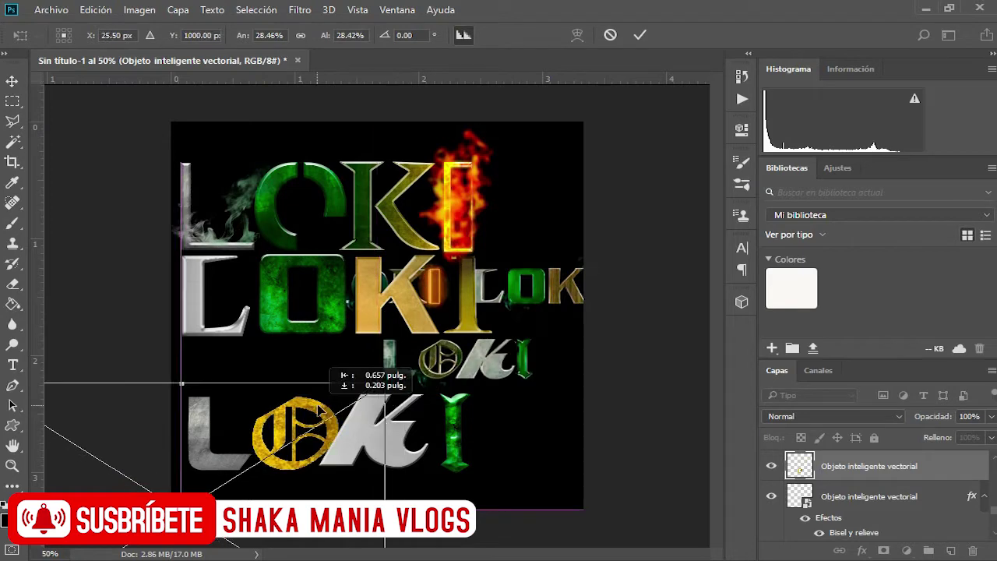
pyautogui.press('Return')
pyautogui.doubleClick(957, 467)
pyautogui.moveTo(716, 113); pyautogui.dragTo(626, 127)
pyautogui.click(980, 372)
pyautogui.click(842, 131)
pyautogui.click(596, 358)
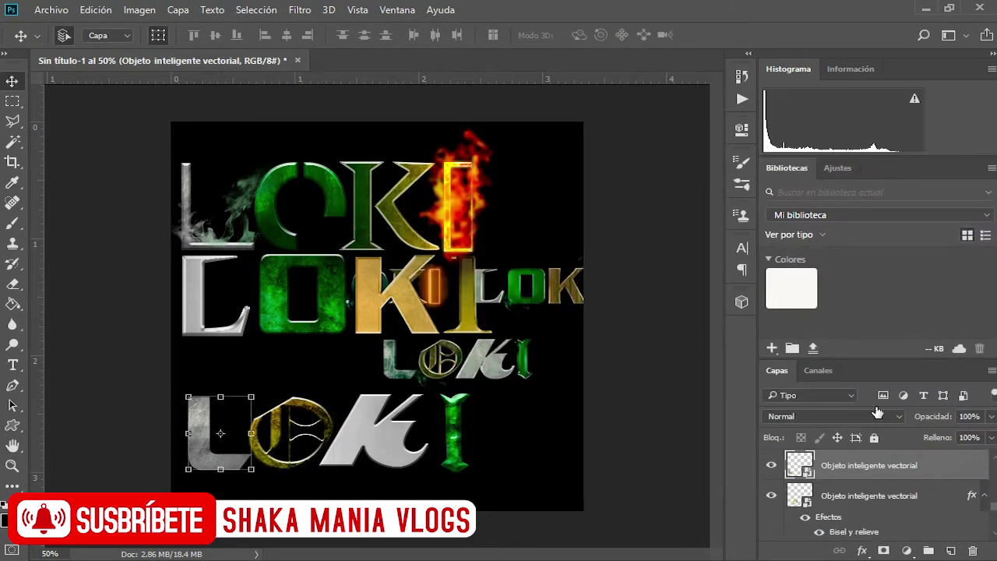
# - Add Bevel and Gradient Overlay effects to the bottom L
pyautogui.doubleClick(966, 464)
pyautogui.click(611, 174)
pyautogui.click(627, 356)
pyautogui.click(635, 336)
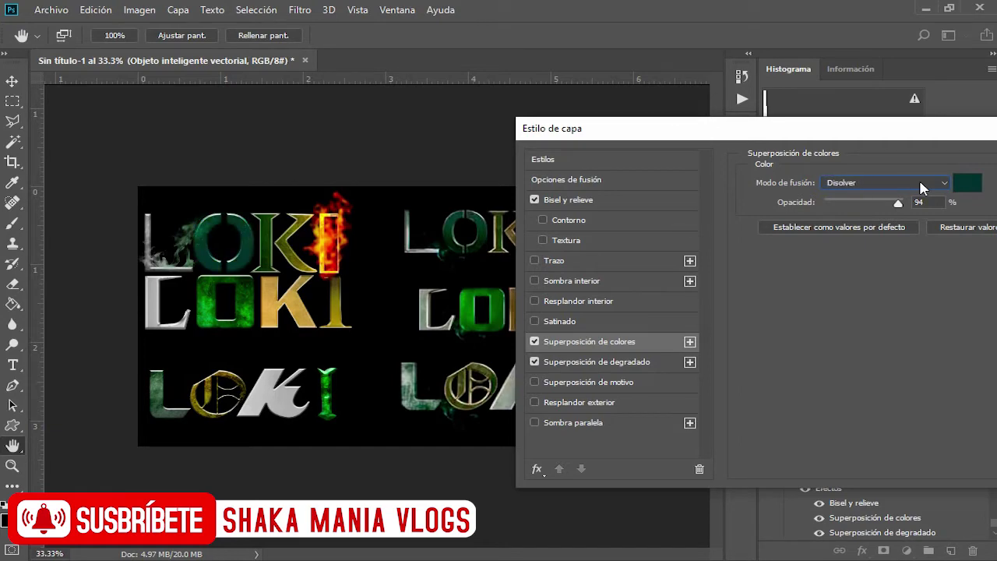
# - Keep the L's dark teal Color Overlay in Luz lineal mode at 39% and apply it
pyautogui.scroll(-2, 882, 184)
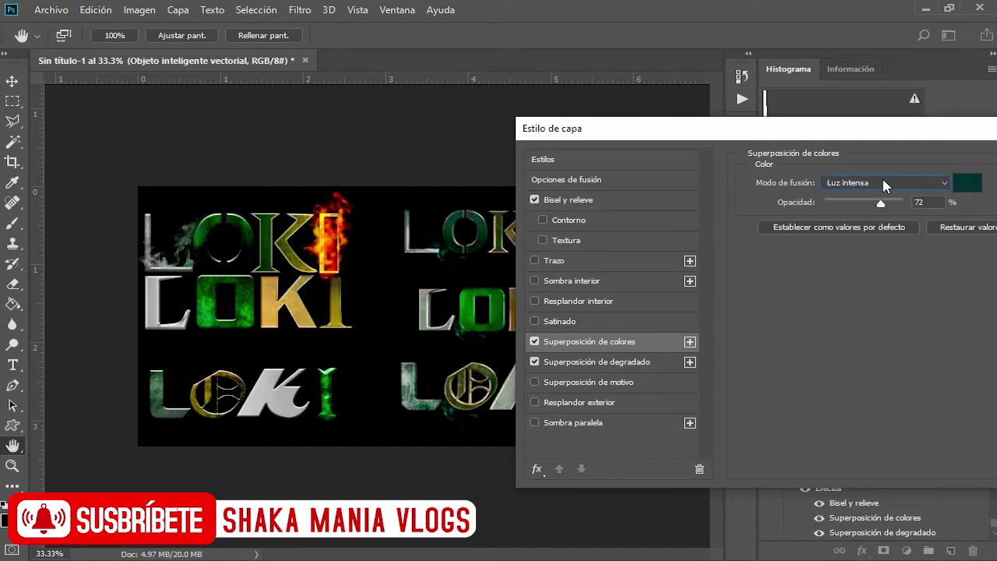
pyautogui.click(967, 183)
pyautogui.press('Return')
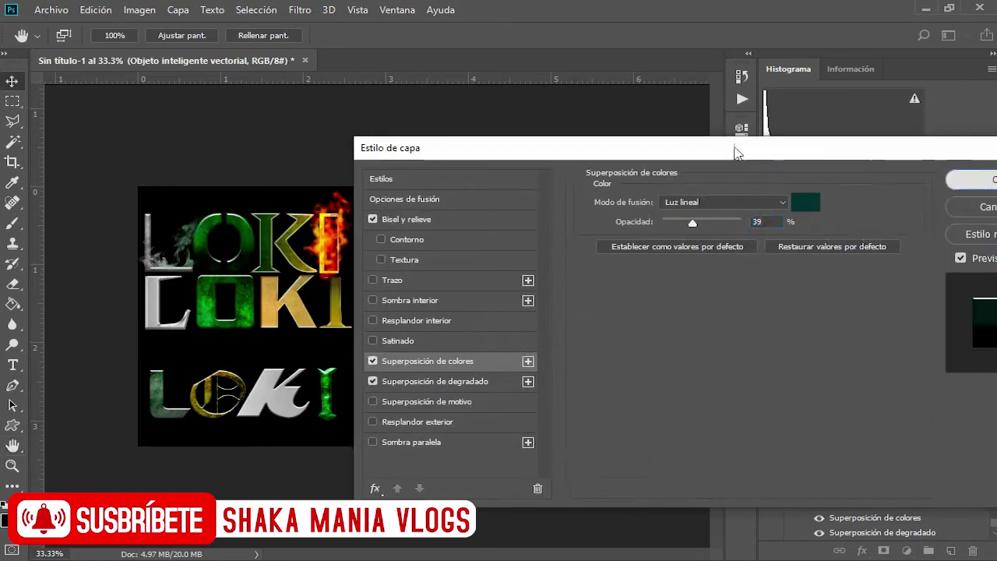
pyautogui.click(980, 176)
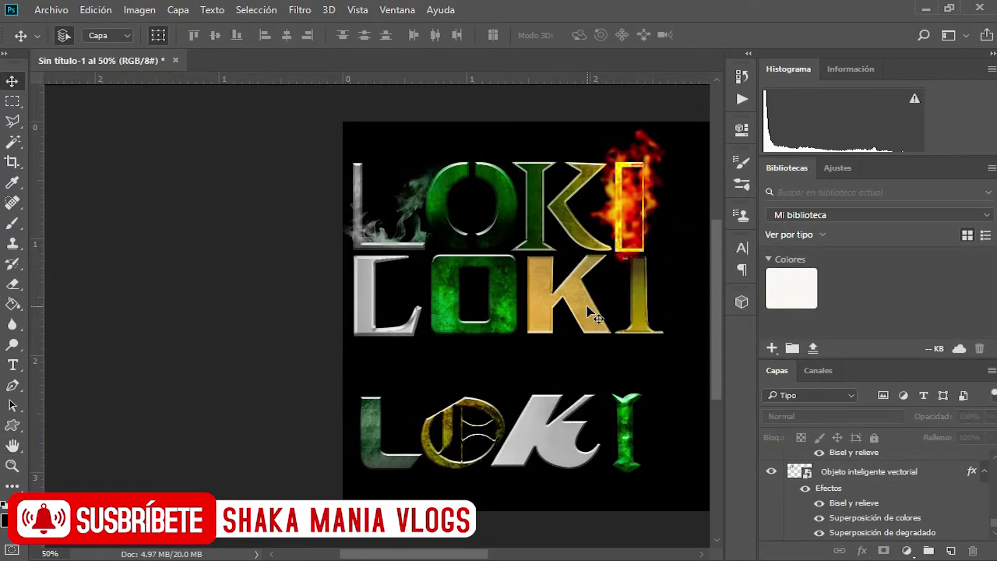
# - Fit the fire over the top LOKI's I and nudge the bottom-left LOKI into position
pyautogui.moveTo(662, 265); pyautogui.dragTo(518, 187)
pyautogui.moveTo(700, 151); pyautogui.dragTo(689, 234)
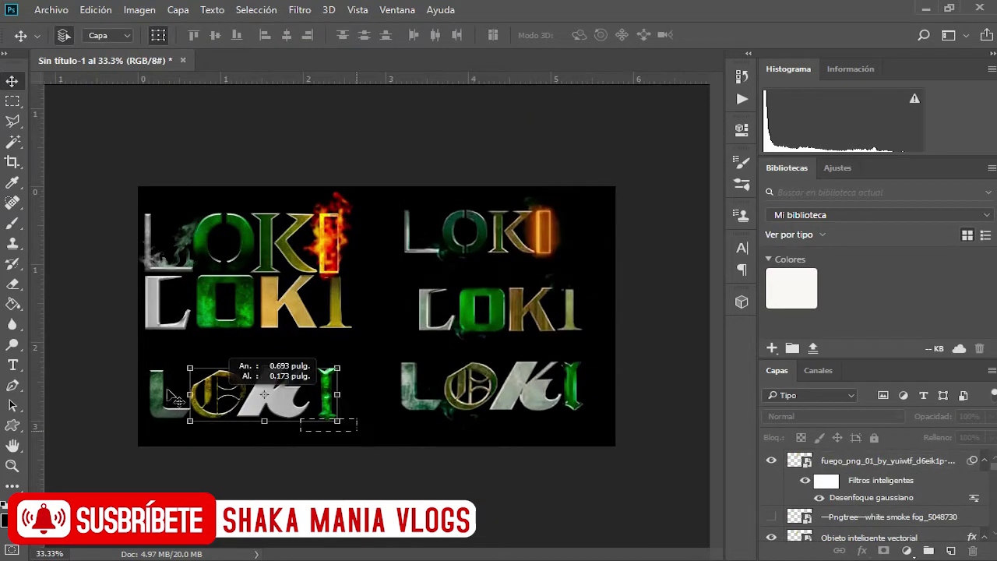
pyautogui.click(323, 393)
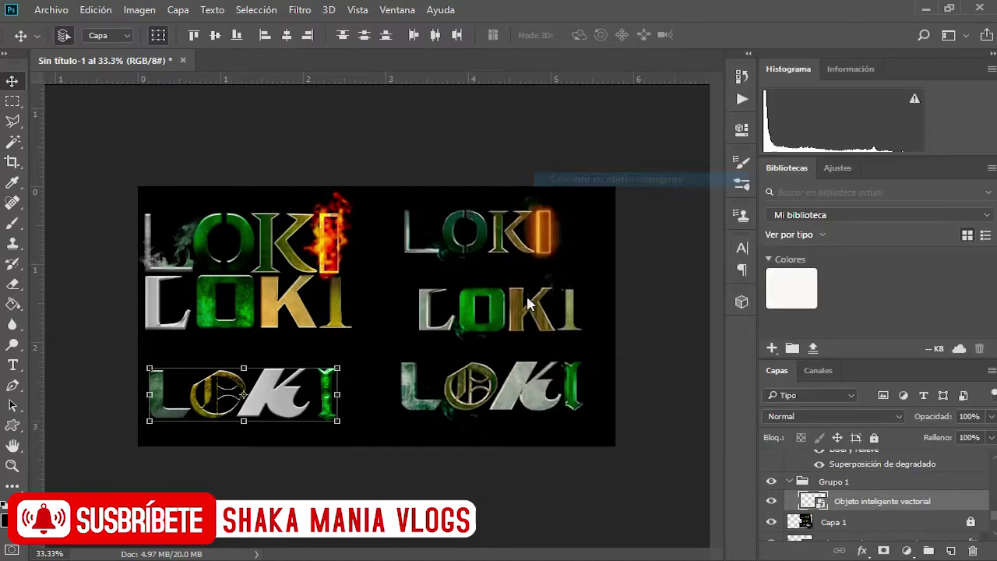
pyautogui.moveTo(528, 304); pyautogui.dragTo(127, 306)
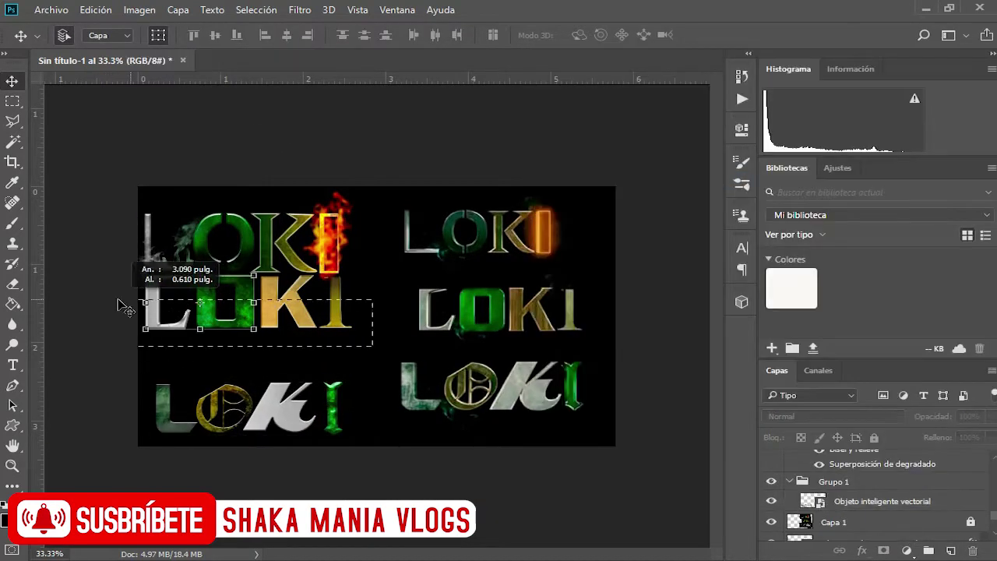